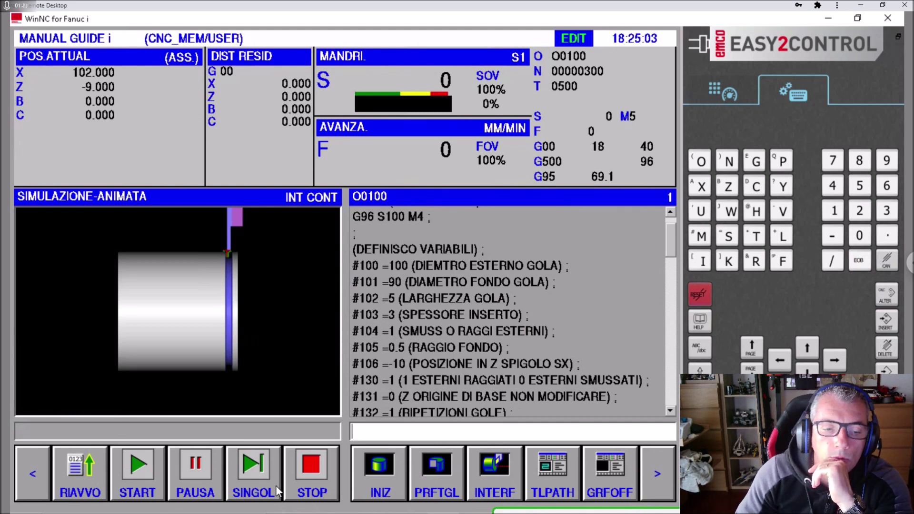
Rewind O0100, clear the simulation and reload a fresh blank workpiece
click(300, 478)
click(93, 476)
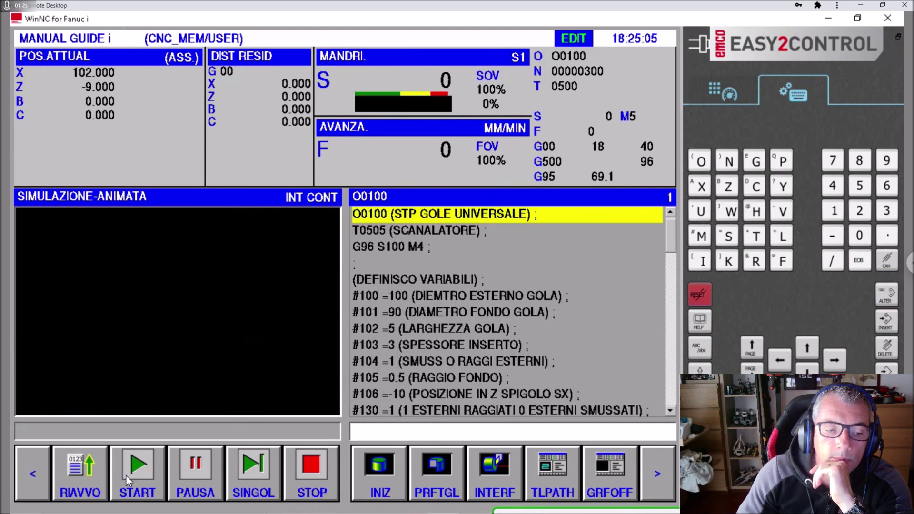
click(126, 474)
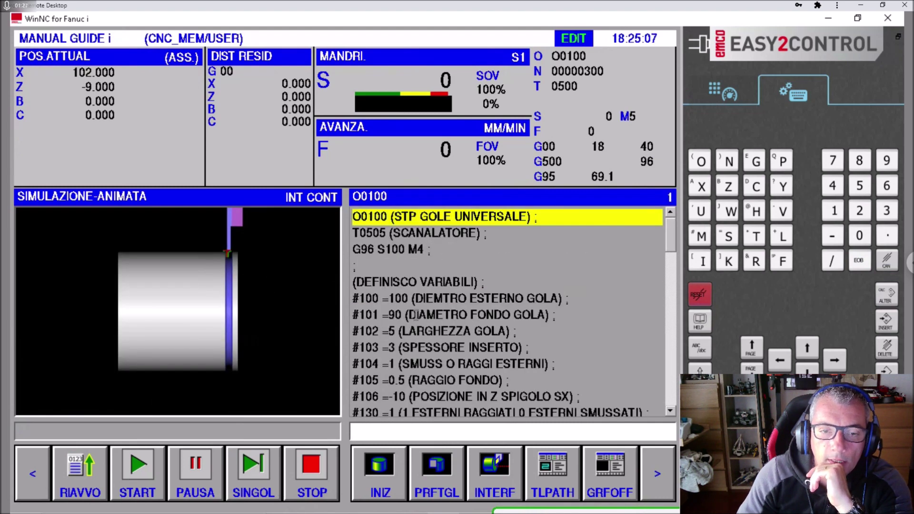
scroll(417, 334, down, 1)
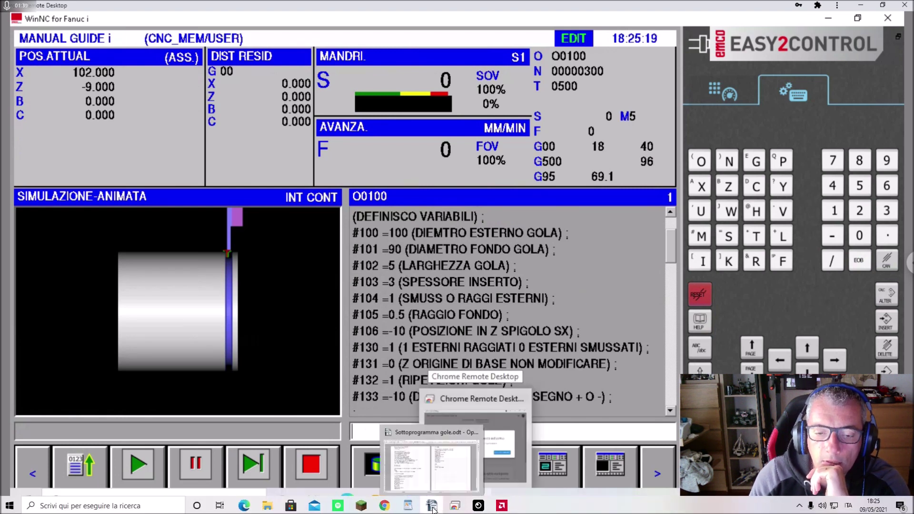
Change #132=5 to #132=1 in the Writer subprogram document and save it
click(433, 509)
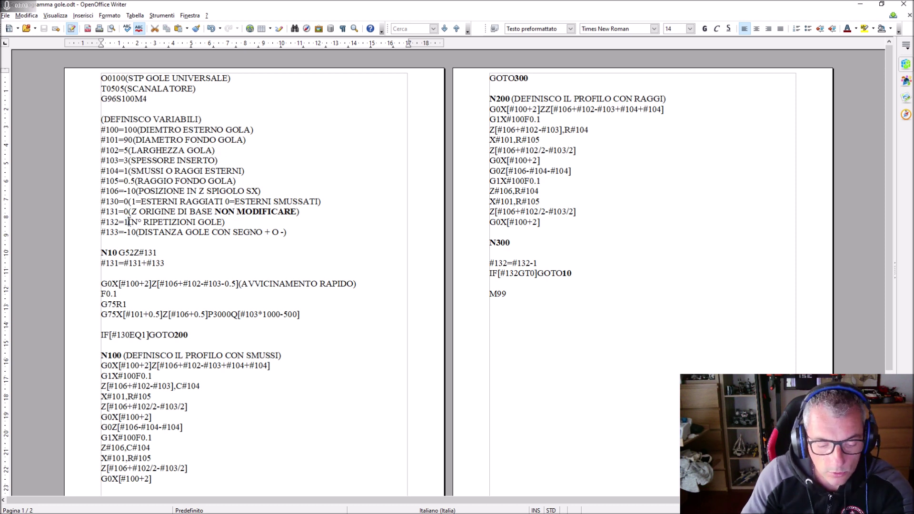
text(1)
click(44, 29)
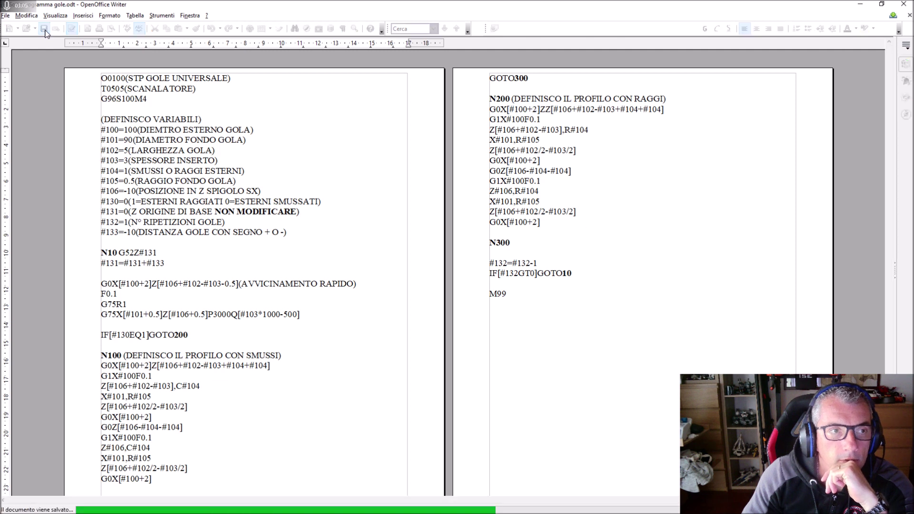
click(128, 222)
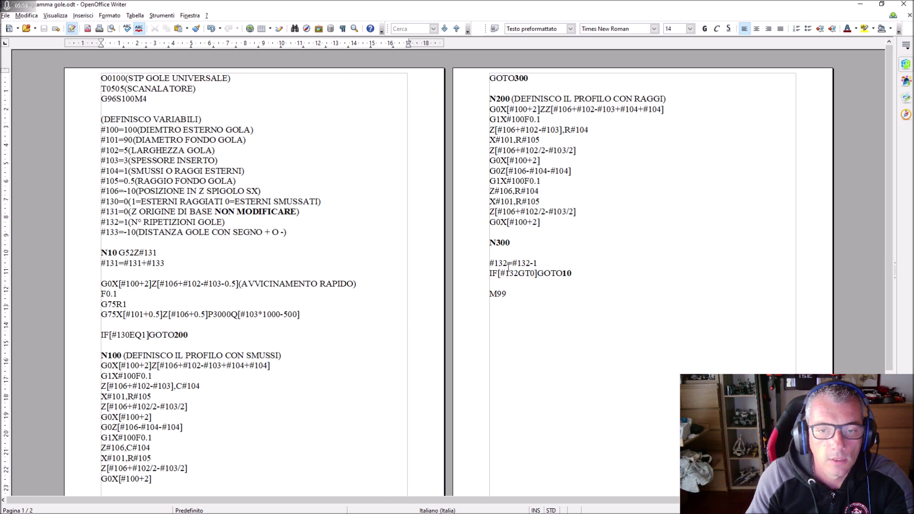
click(511, 273)
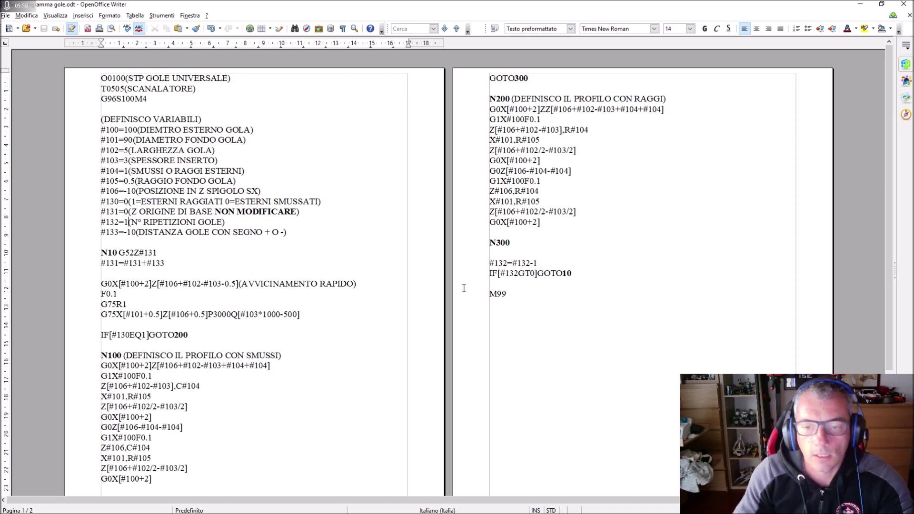
mouse_move(454, 506)
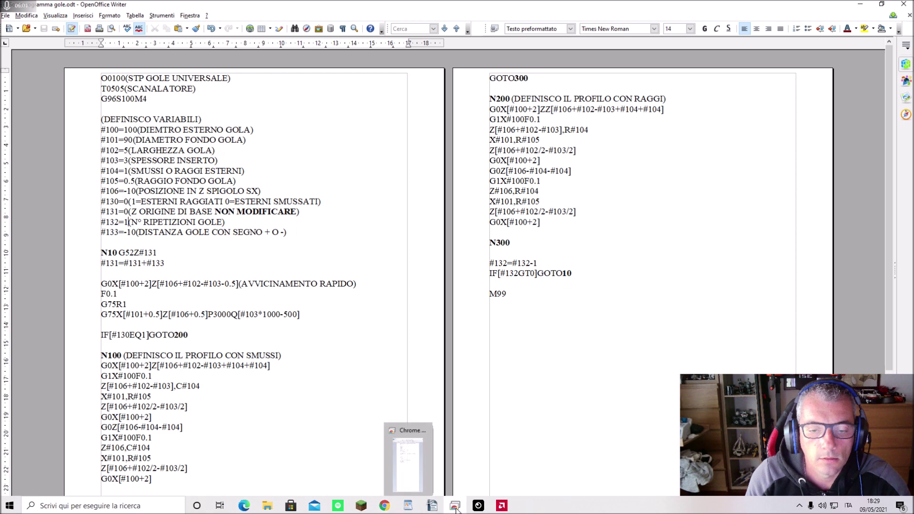
click(454, 506)
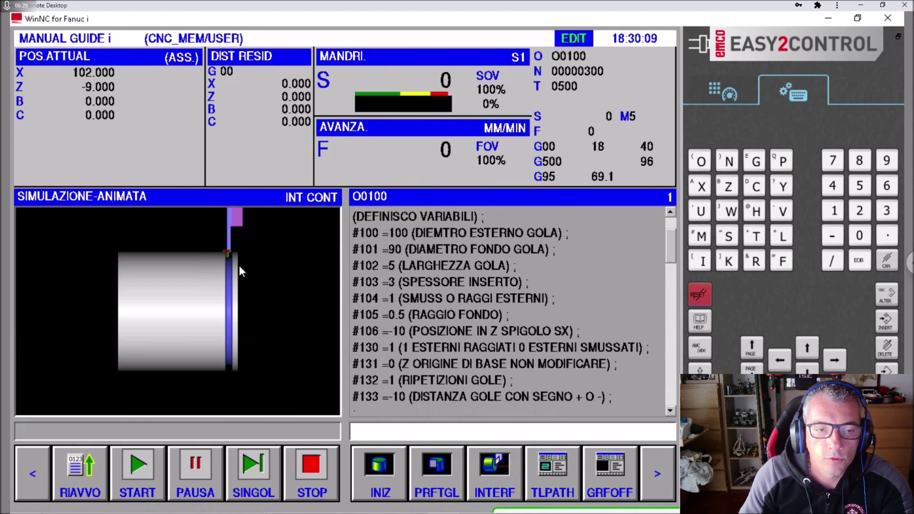
scroll(226, 253, up, 2)
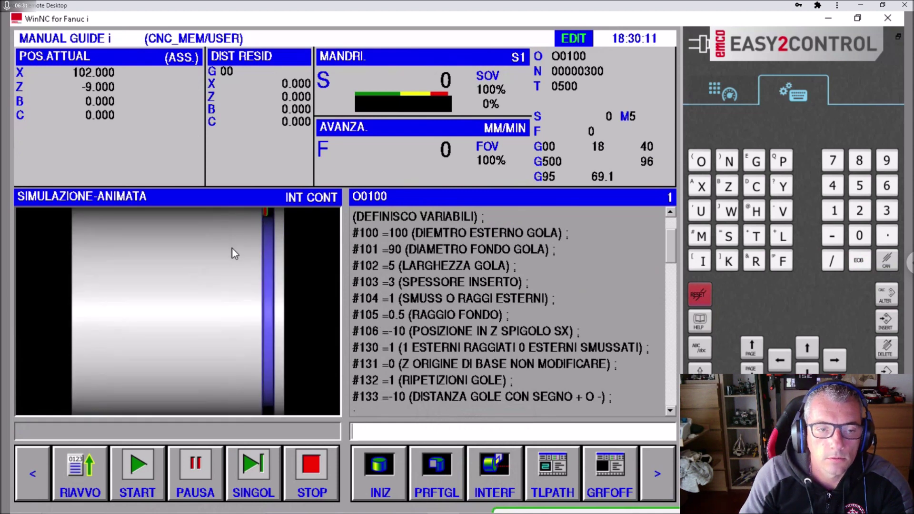
scroll(230, 250, up, 2)
Pan the close-up across the cut groove and tool holder, then rewind O0100
drag(221, 319, 253, 307)
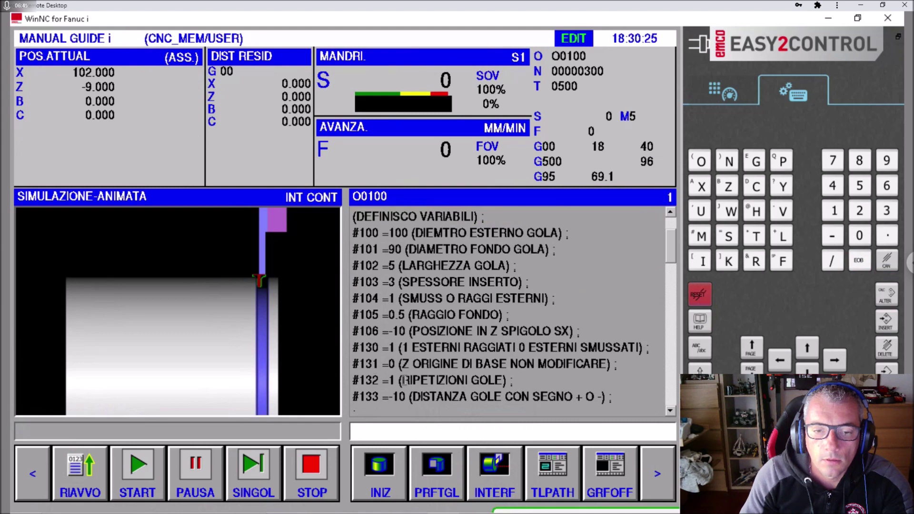
scroll(262, 284, up, 1)
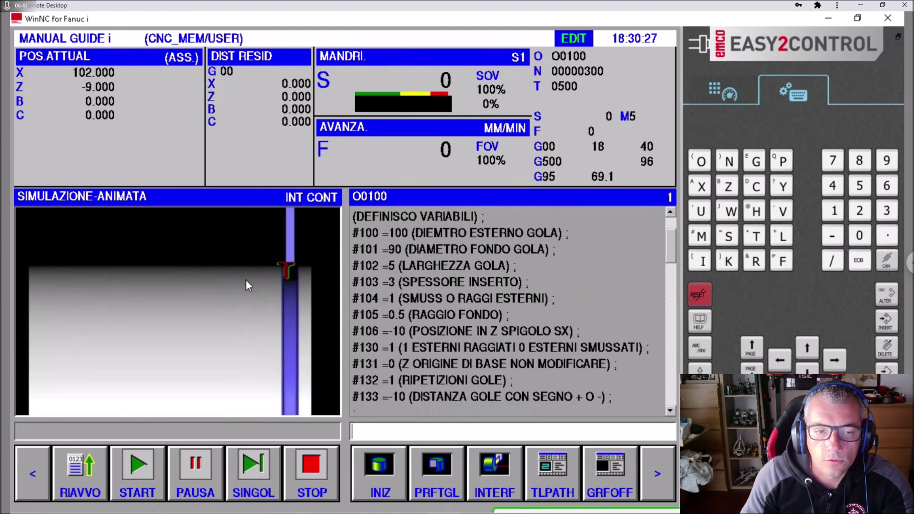
drag(301, 282, 272, 311)
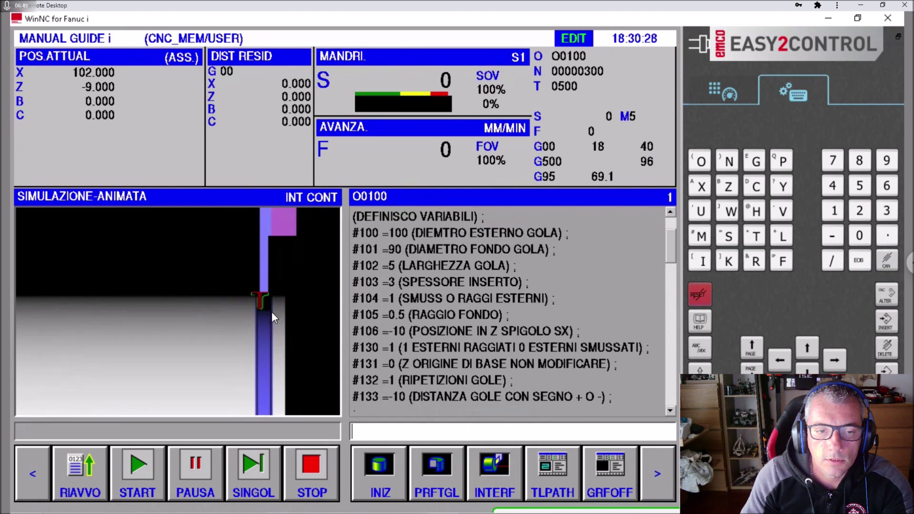
click(253, 454)
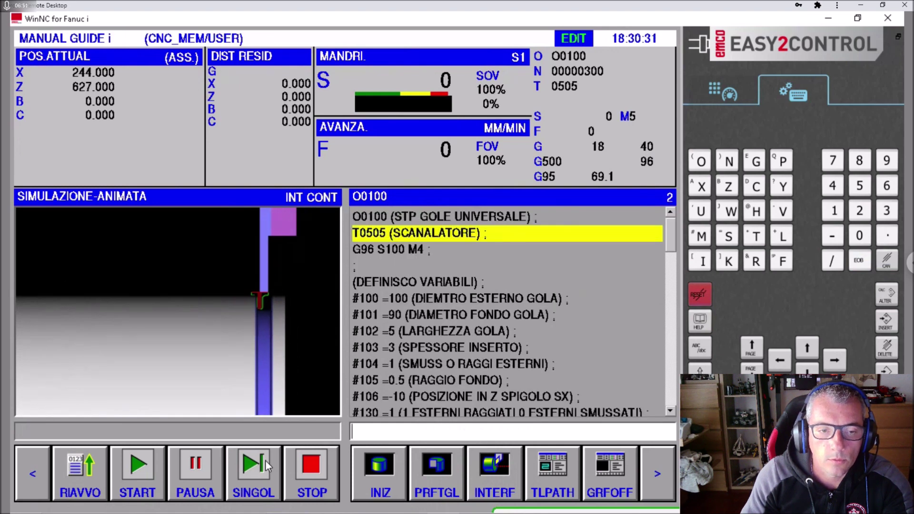
Clear the simulation and single-step O0100 through the T0505 tool call and G75 cycle
click(74, 477)
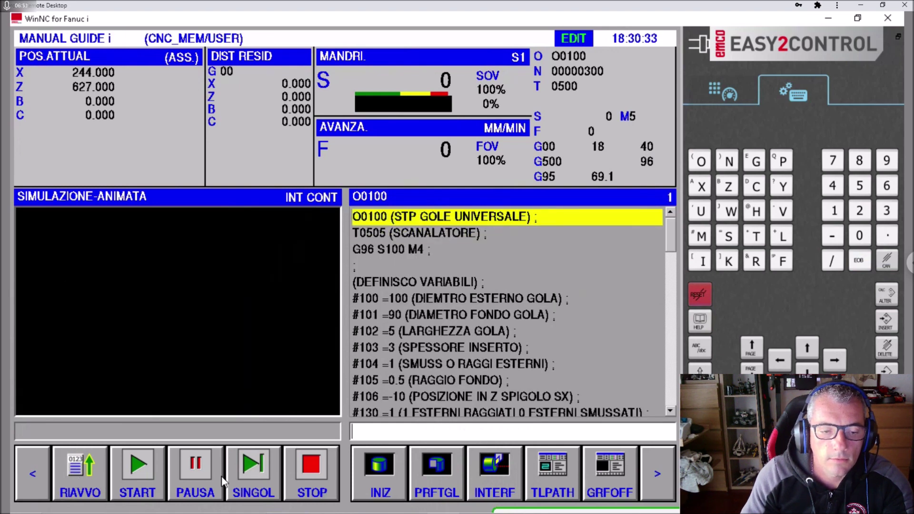
click(258, 462)
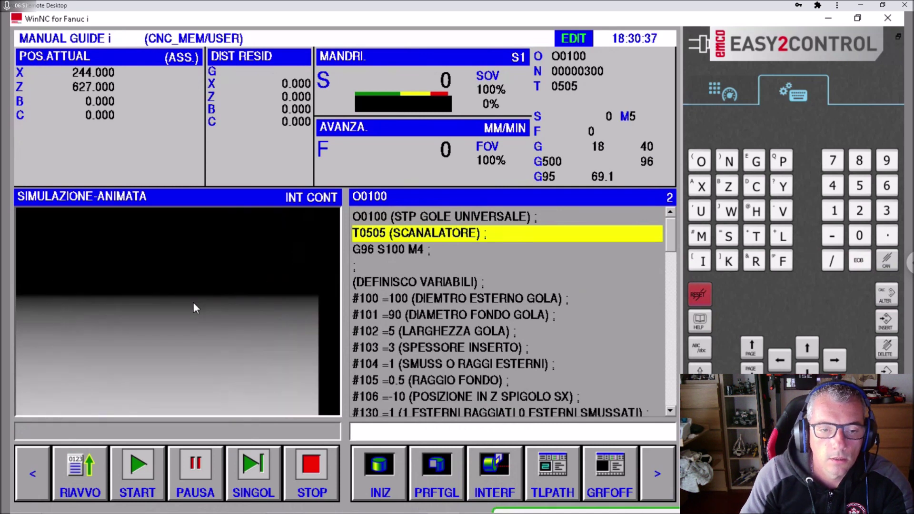
click(141, 472)
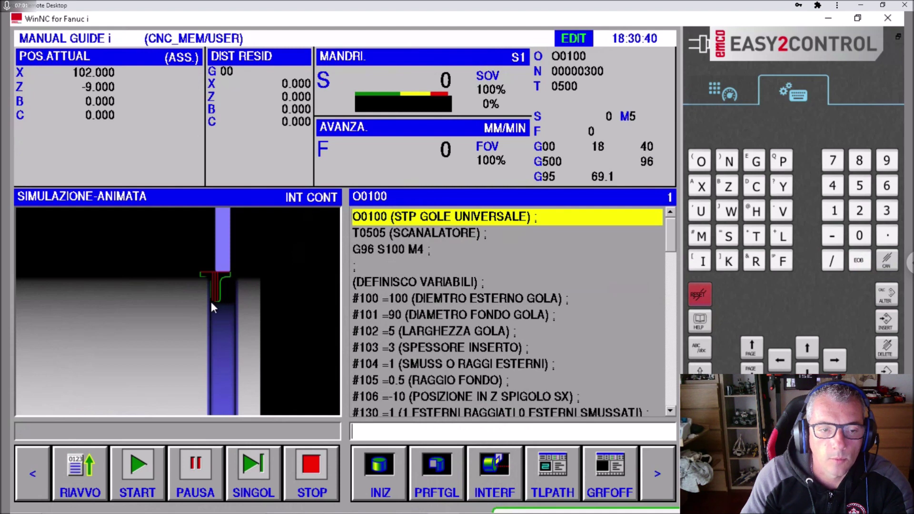
click(258, 483)
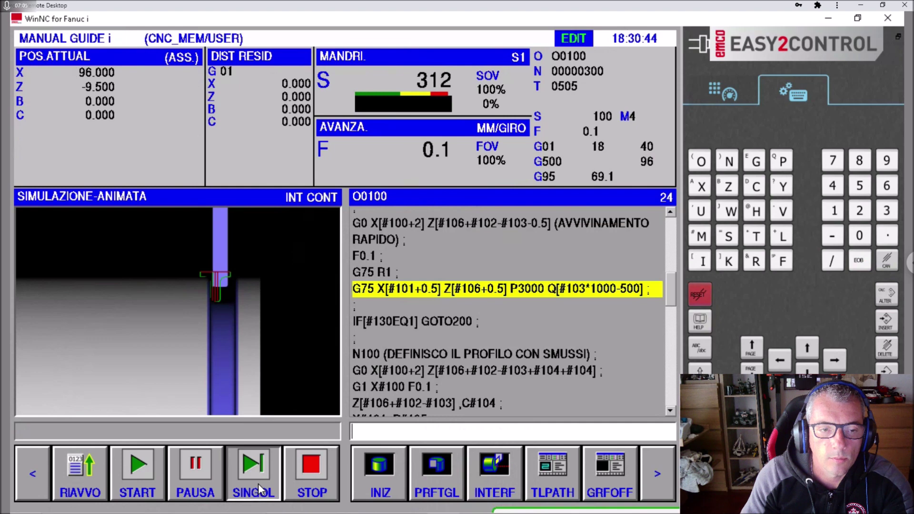
click(258, 482)
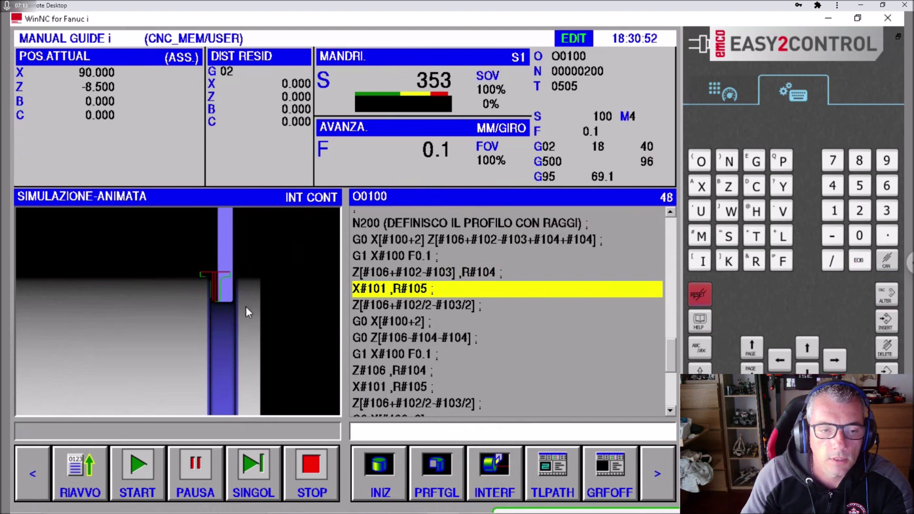
Step through the remaining profile blocks, then reset O0100 with the spindle stopped
click(255, 463)
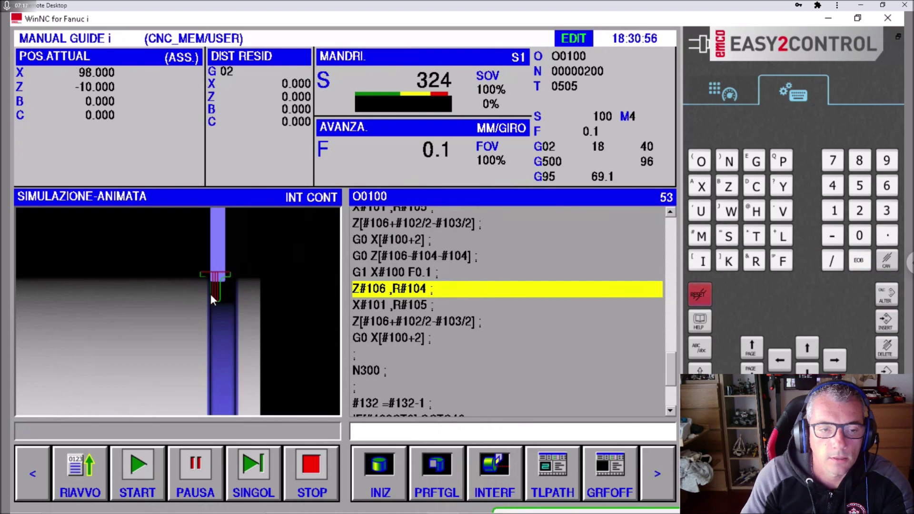
click(260, 464)
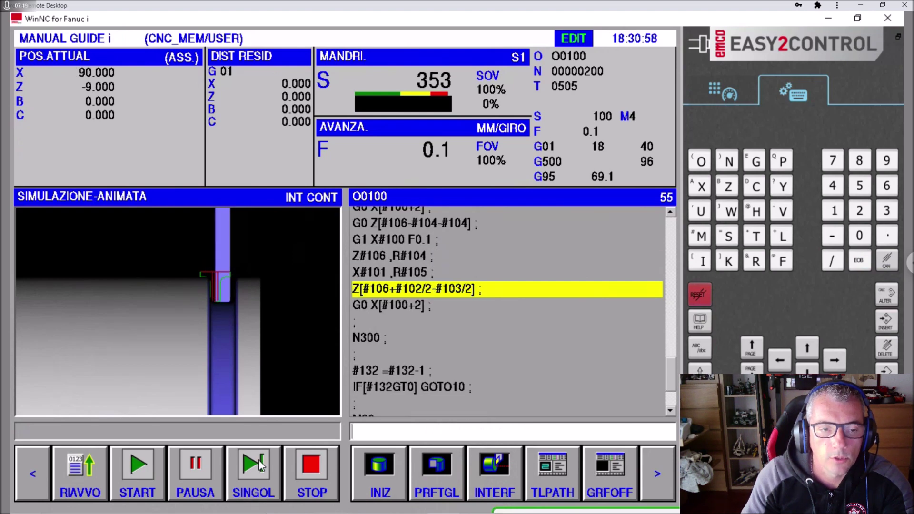
click(261, 465)
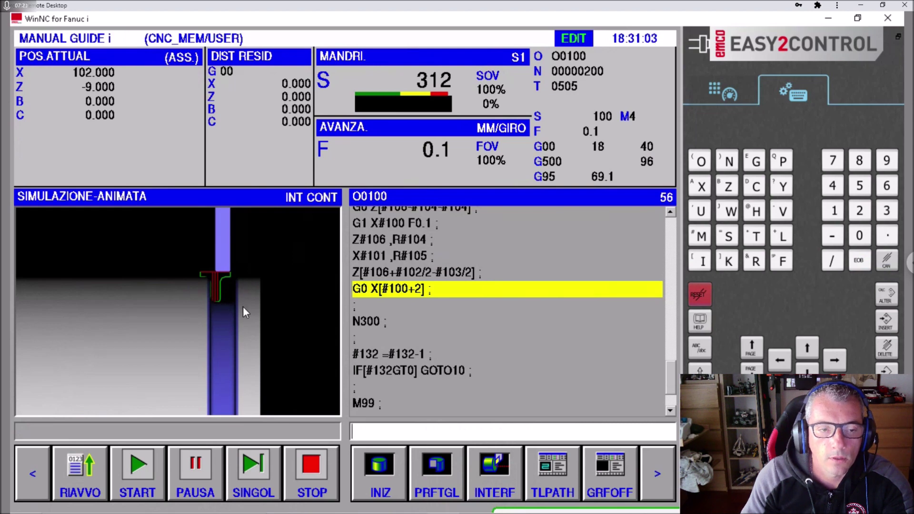
click(139, 478)
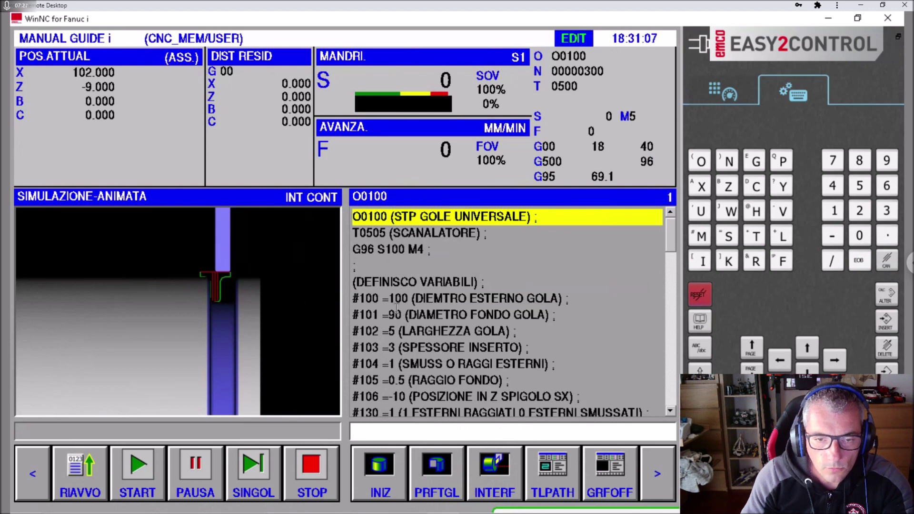
click(717, 93)
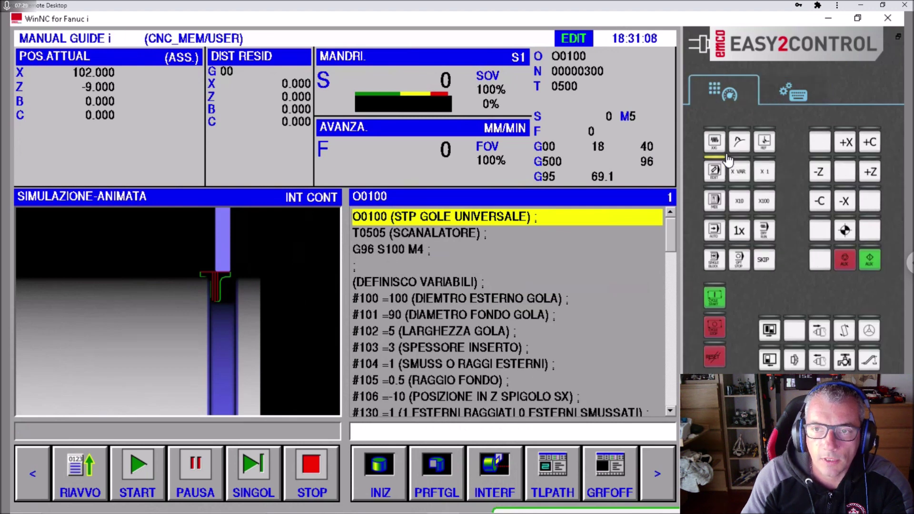
Switch to program editing and insert the value =80 on line #101
click(716, 172)
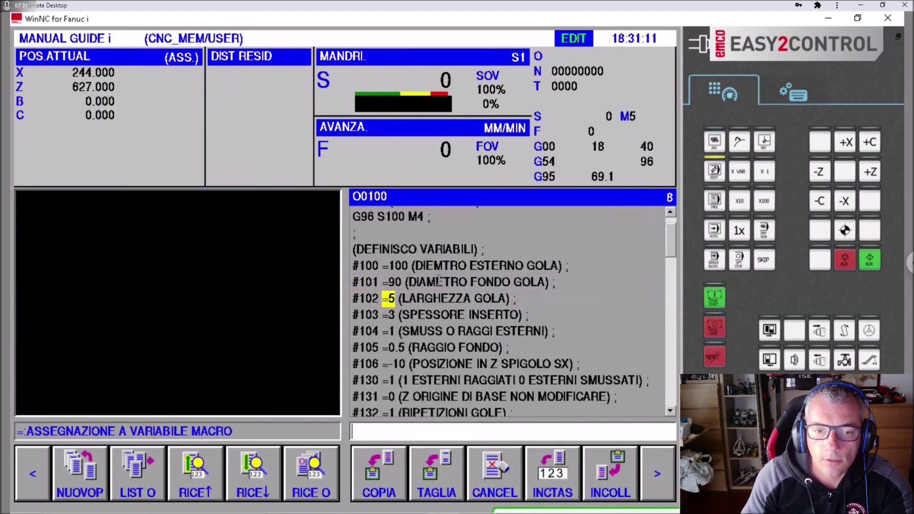
click(392, 282)
click(560, 484)
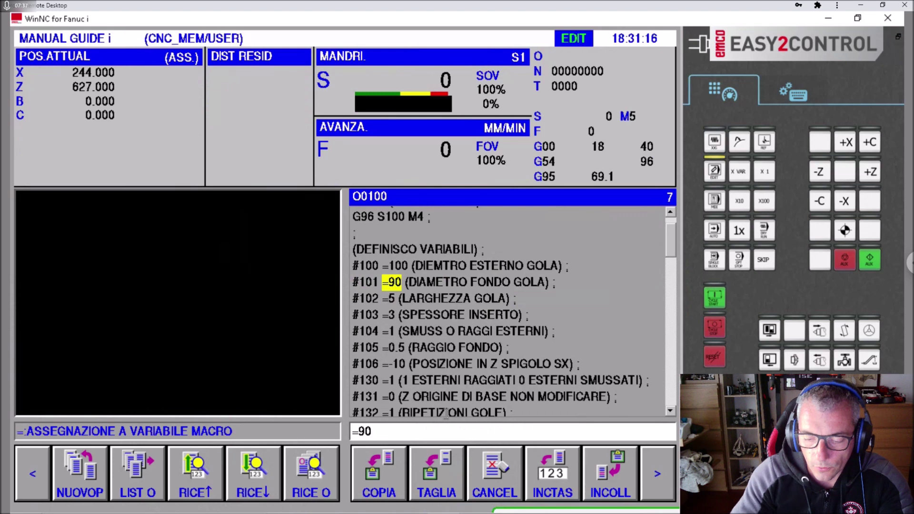
key(BackSpace)
key(BackSpace)
text(80)
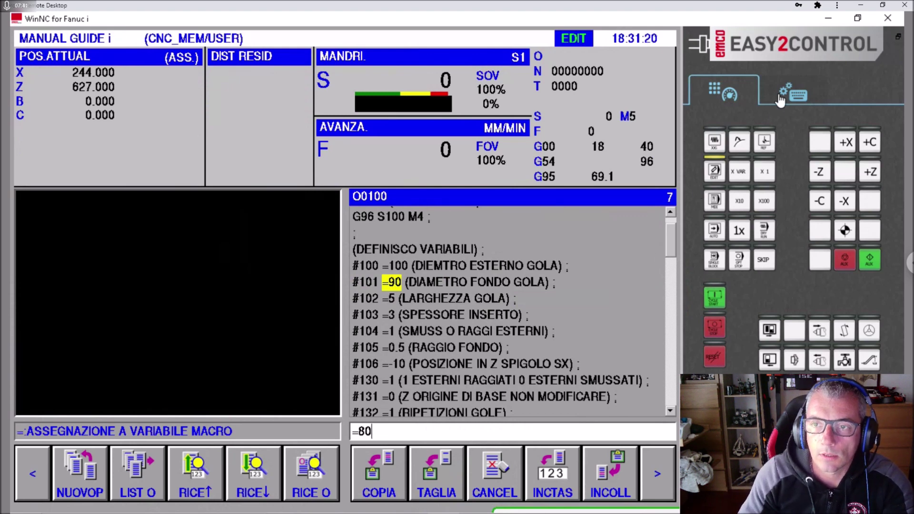
click(793, 93)
click(886, 323)
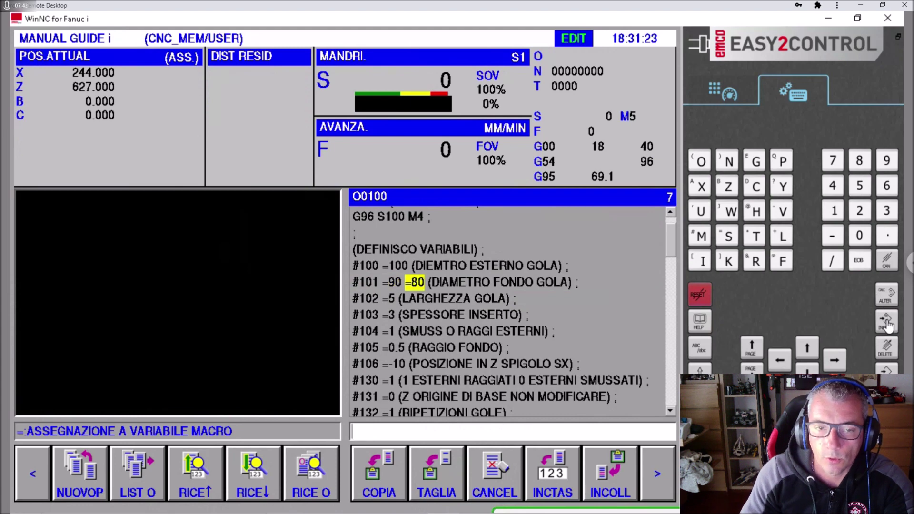
Replace #101's =90 with 80 and delete the leftover duplicate =80
click(395, 282)
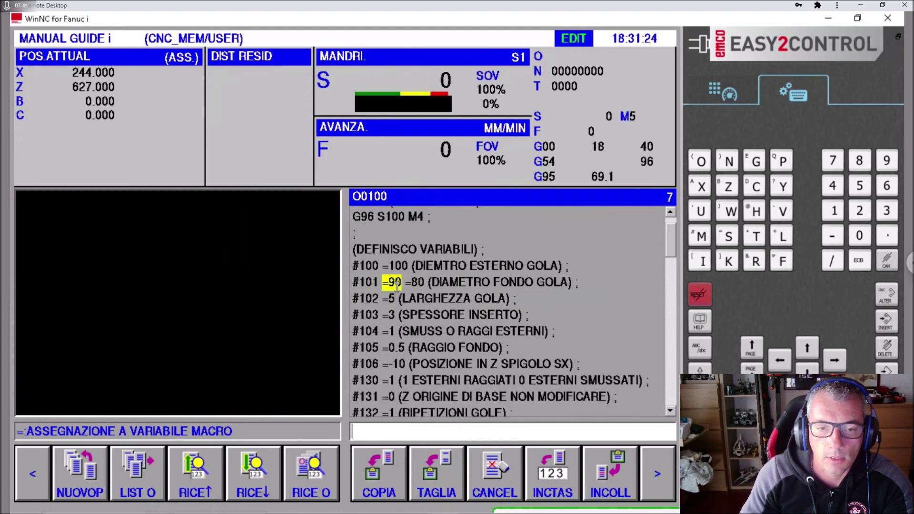
click(414, 283)
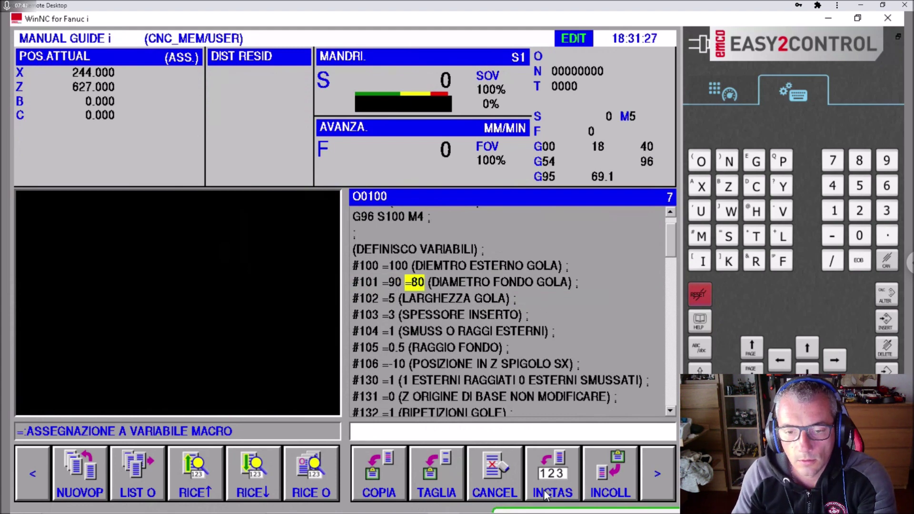
text(=80)
key(Left)
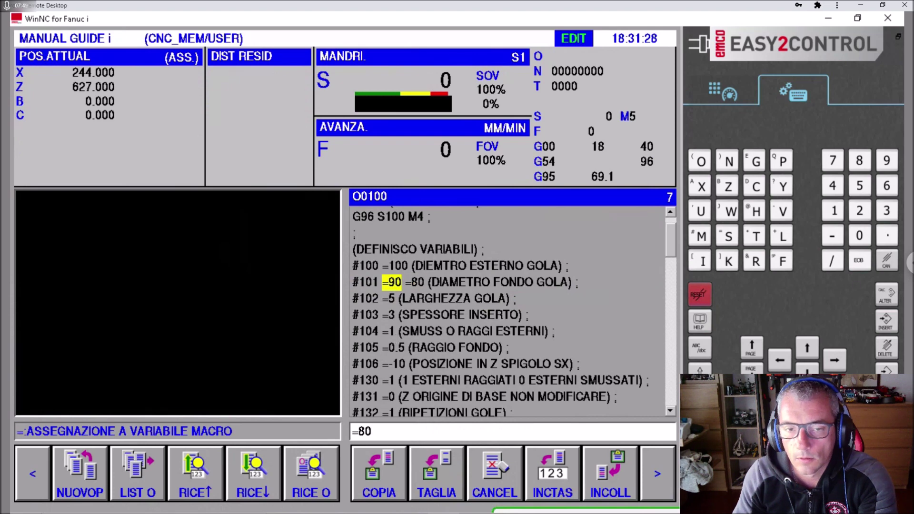
click(886, 300)
click(420, 278)
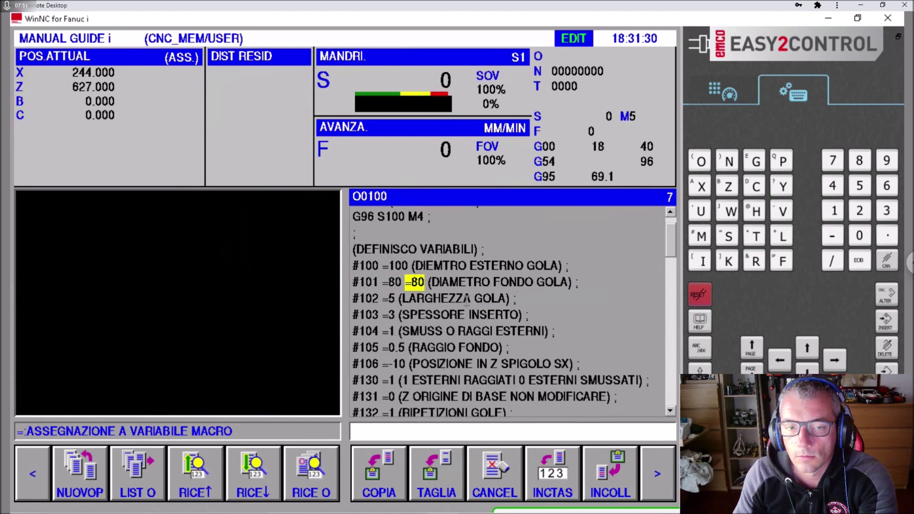
key(Delete)
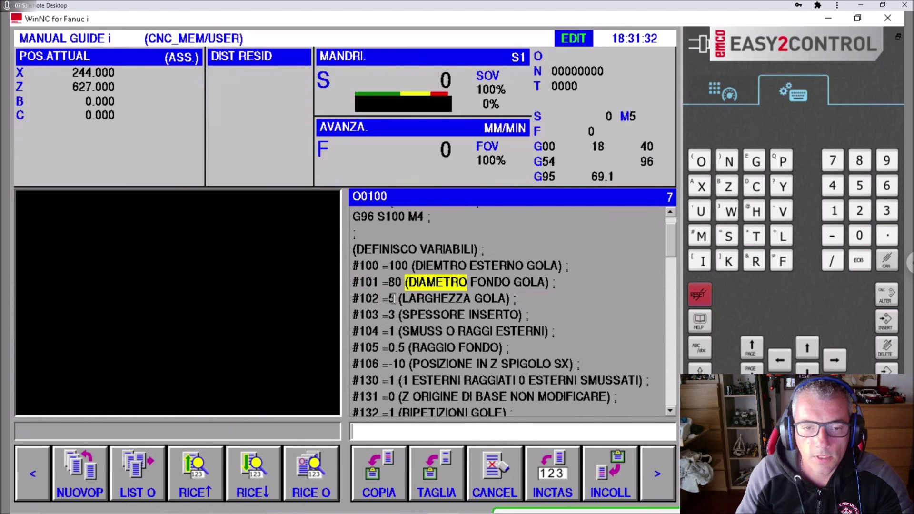
Load the groove width #102 value for editing and erase its old digit
click(398, 299)
click(553, 471)
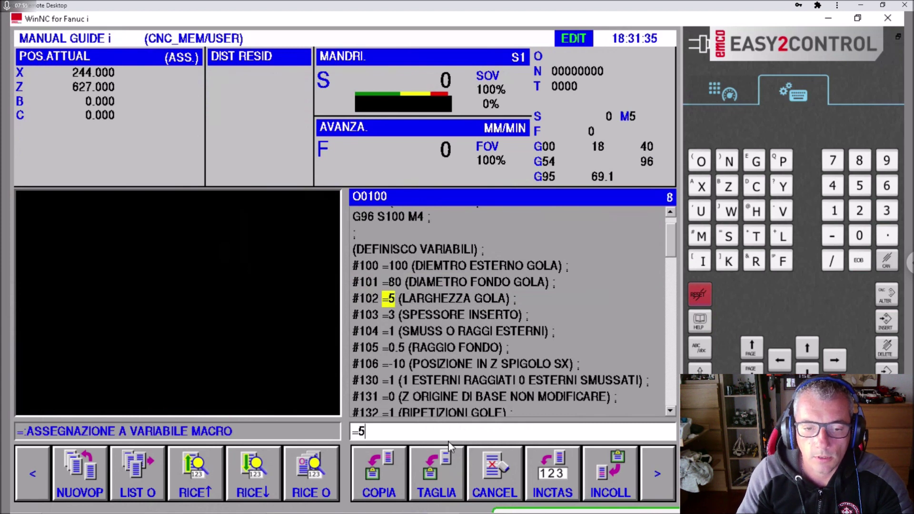
key(BackSpace)
text(8)
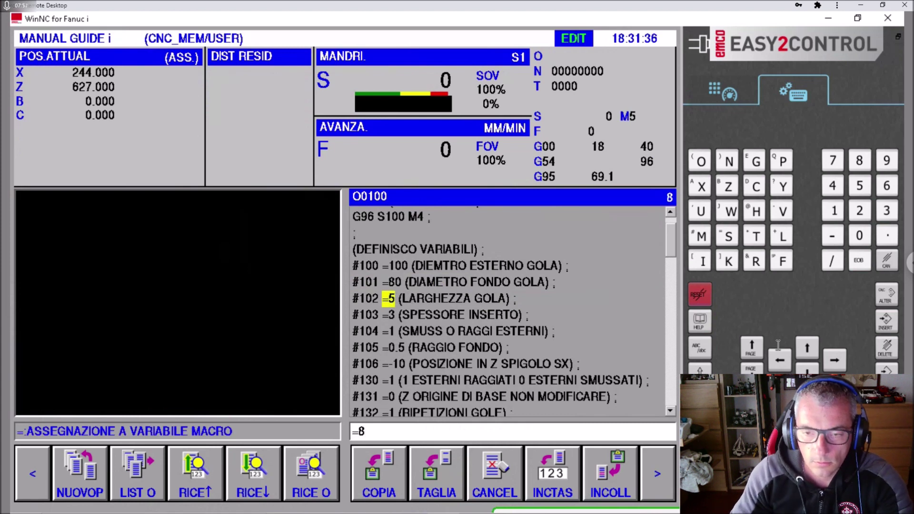
Set groove width #102 to 8
click(885, 299)
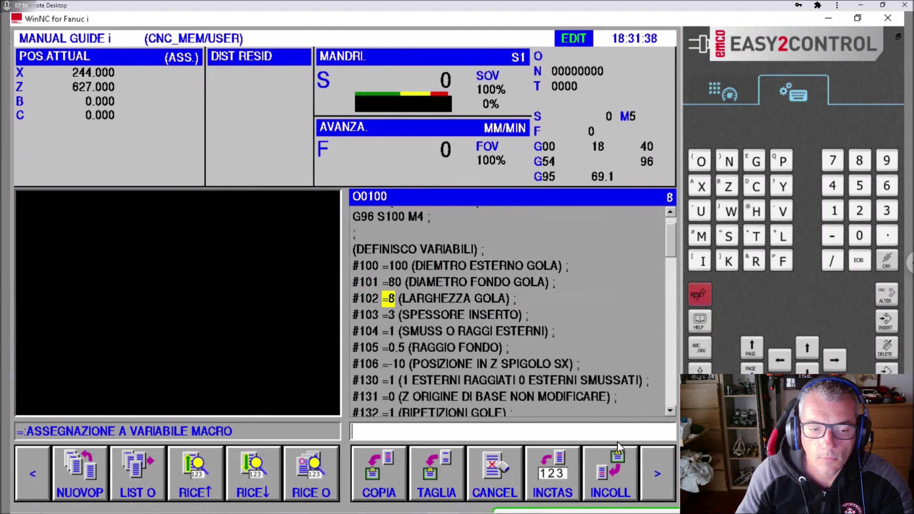
click(657, 469)
click(657, 466)
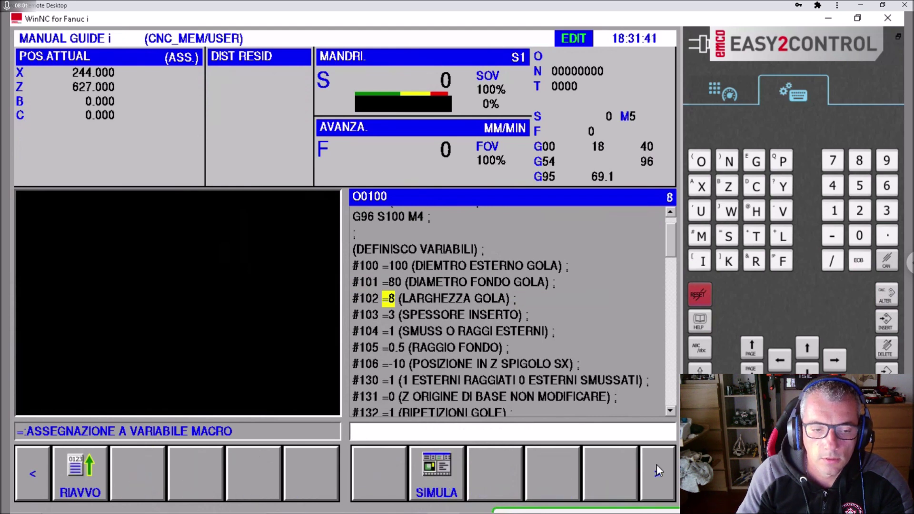
Reset and run the animated simulation of O0100, panning onto the cut groove
click(78, 483)
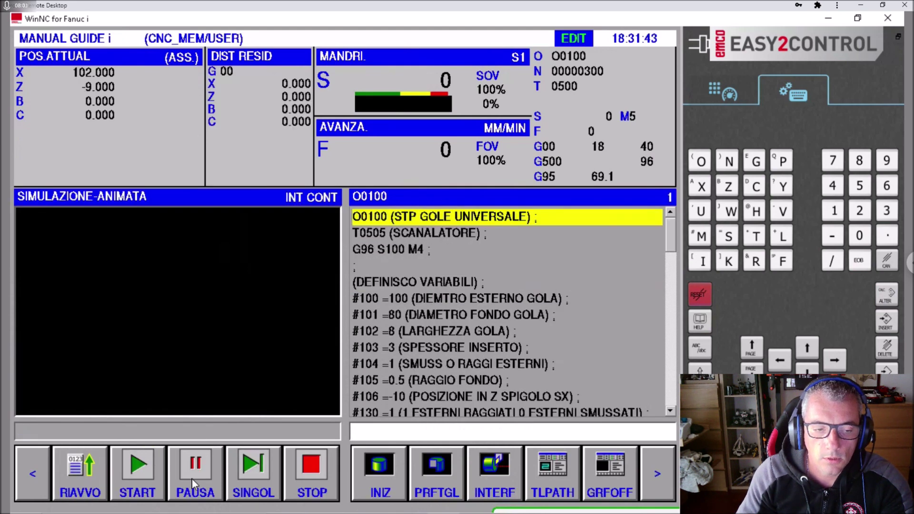
click(256, 453)
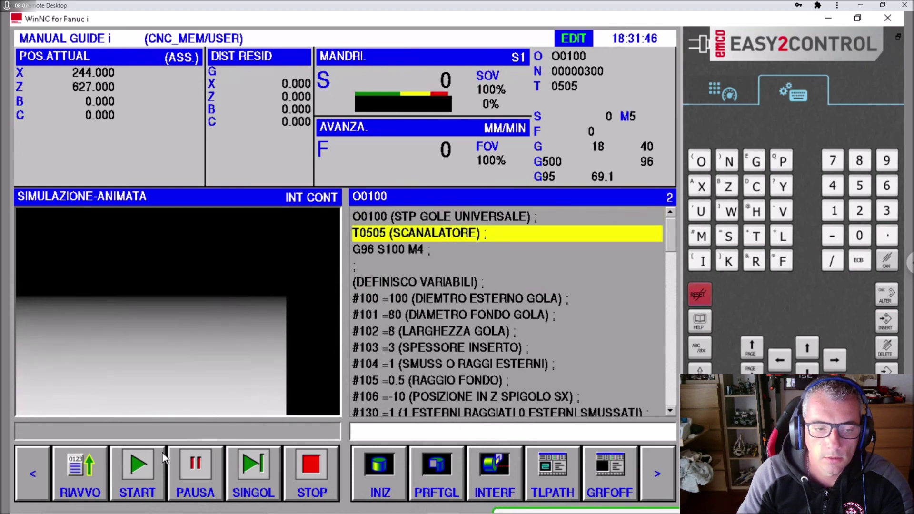
click(148, 472)
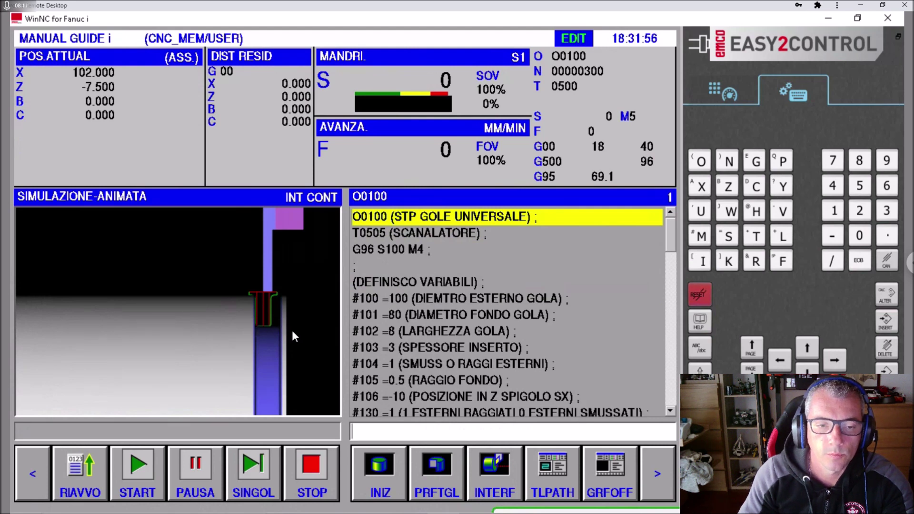
scroll(376, 347, down, 1)
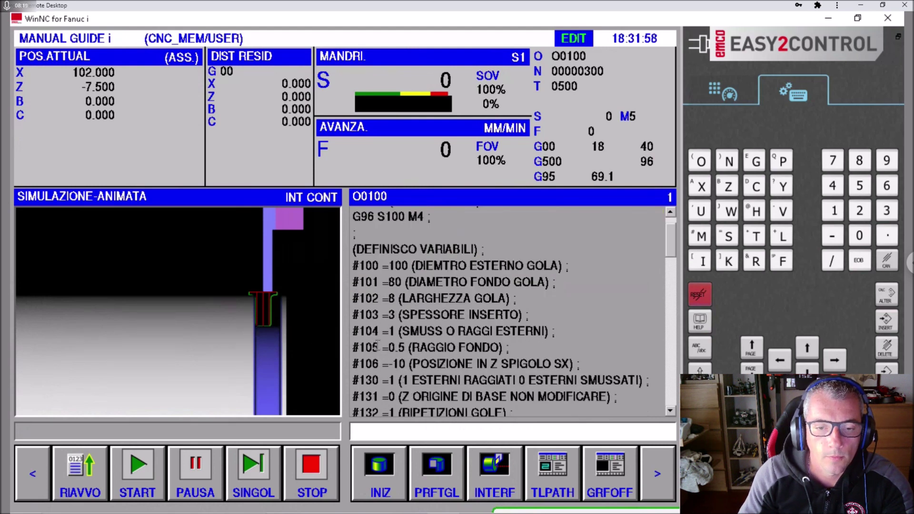
mouse_move(295, 301)
mouse_down()
mouse_move(244, 298)
mouse_move(274, 295)
mouse_up()
scroll(253, 291, up, 1)
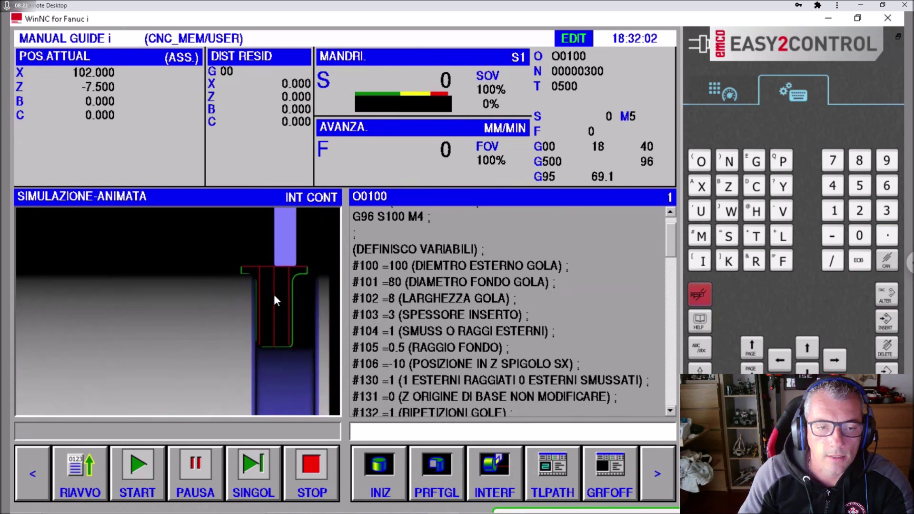
click(723, 93)
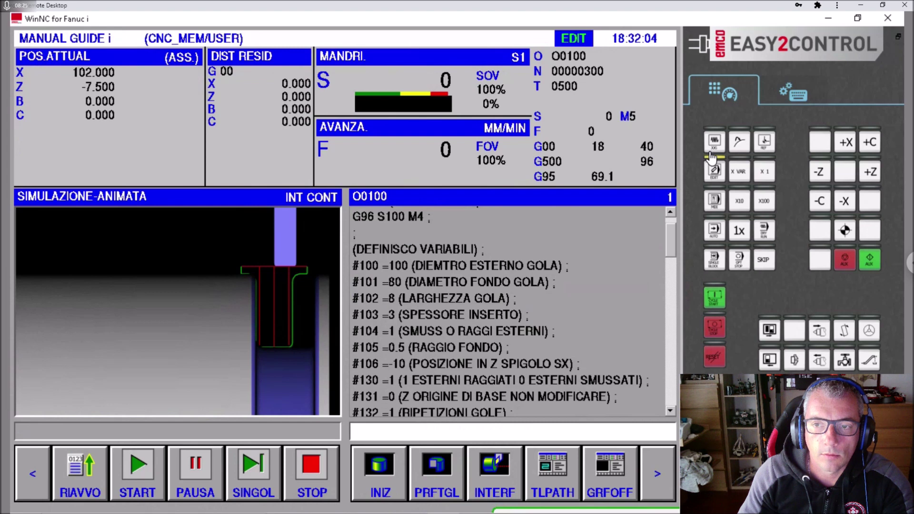
Return to EDIT mode and change variable #130 from =1 to =0
click(711, 147)
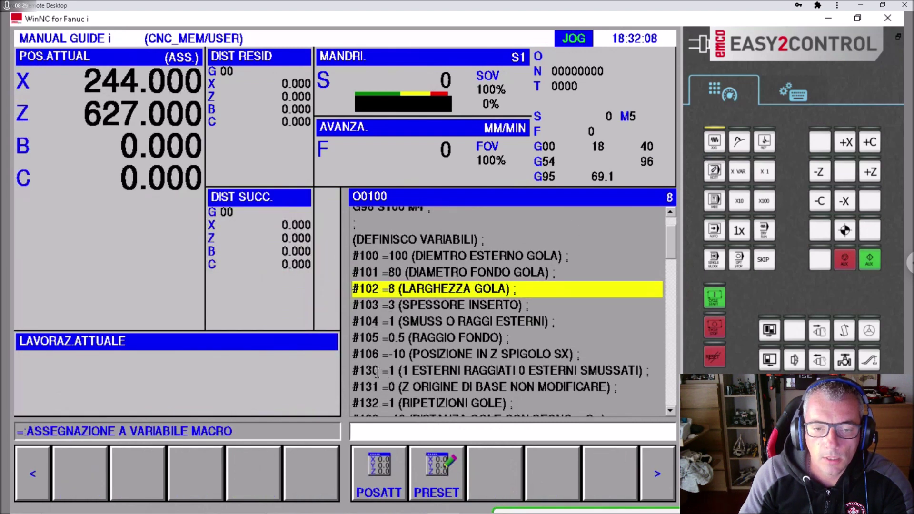
click(715, 173)
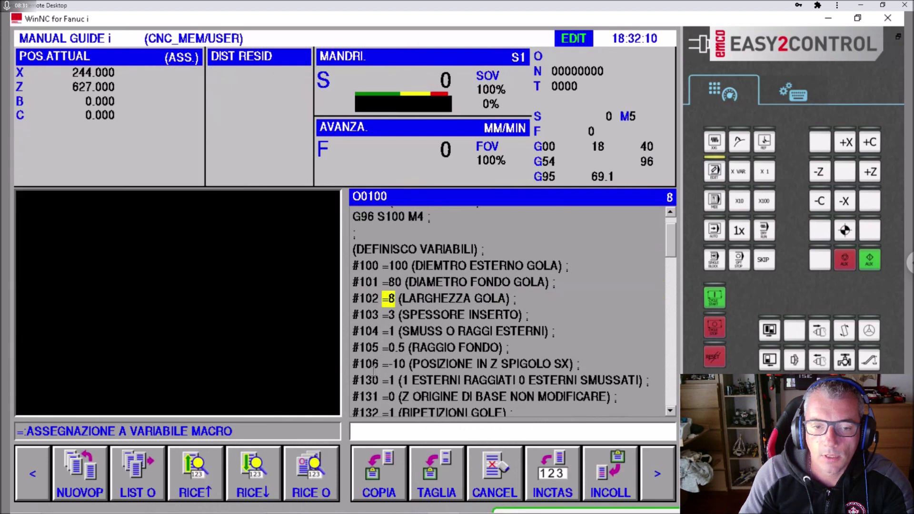
click(374, 380)
click(388, 381)
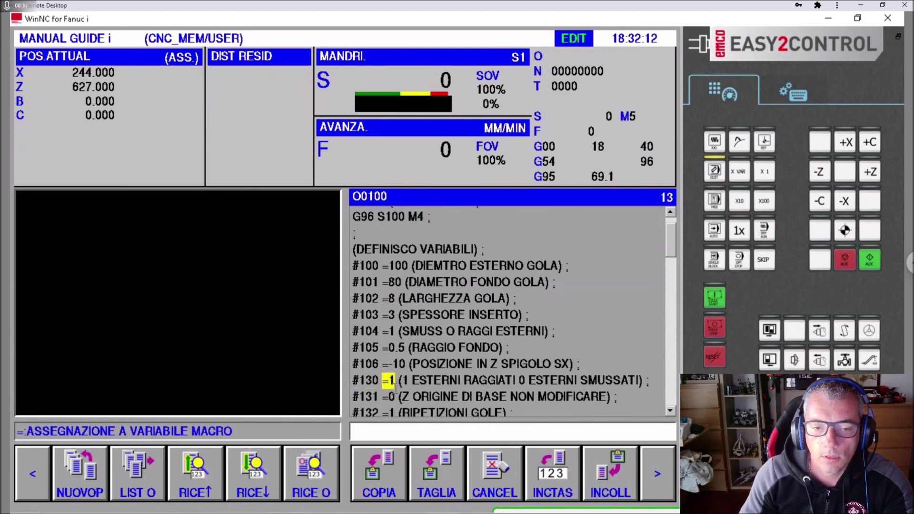
text(=1)
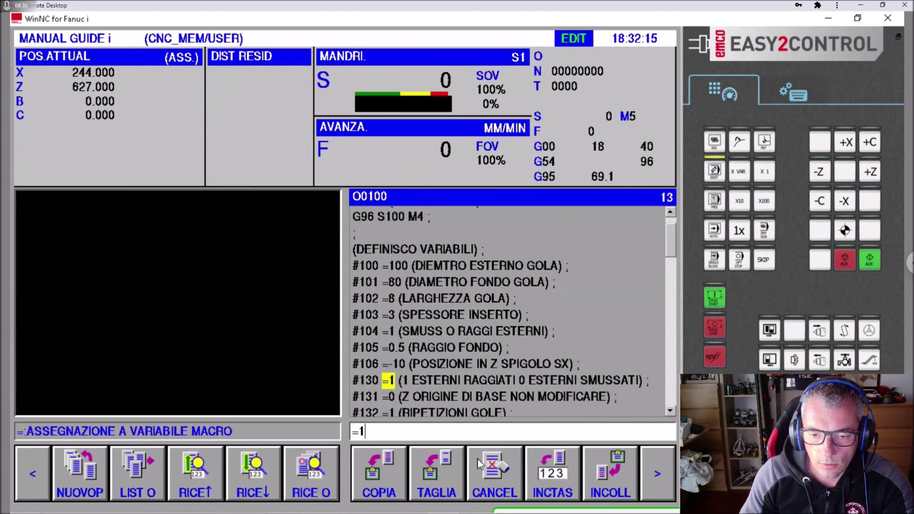
key(BackSpace)
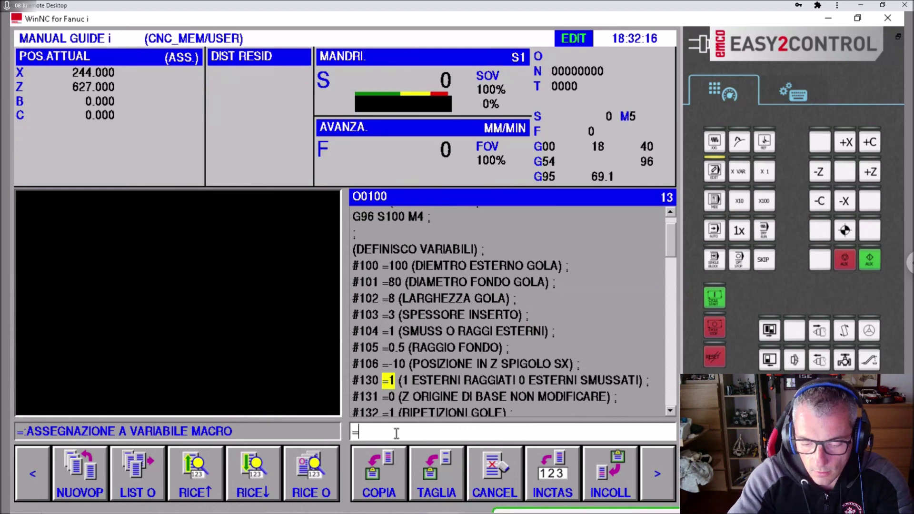
text(0)
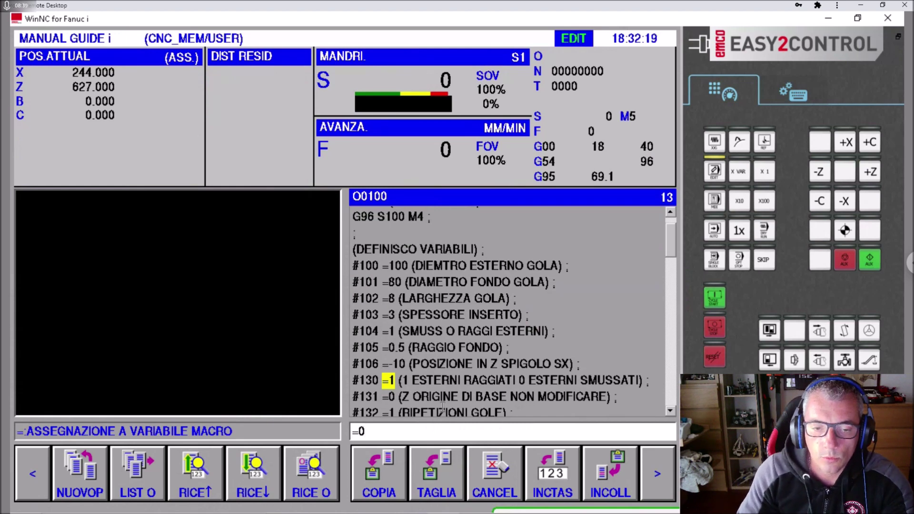
click(793, 93)
click(884, 297)
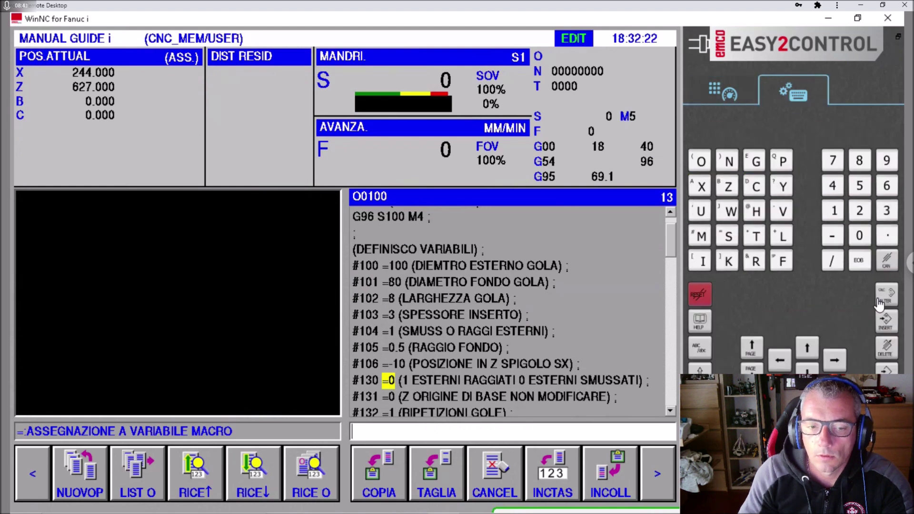
click(657, 474)
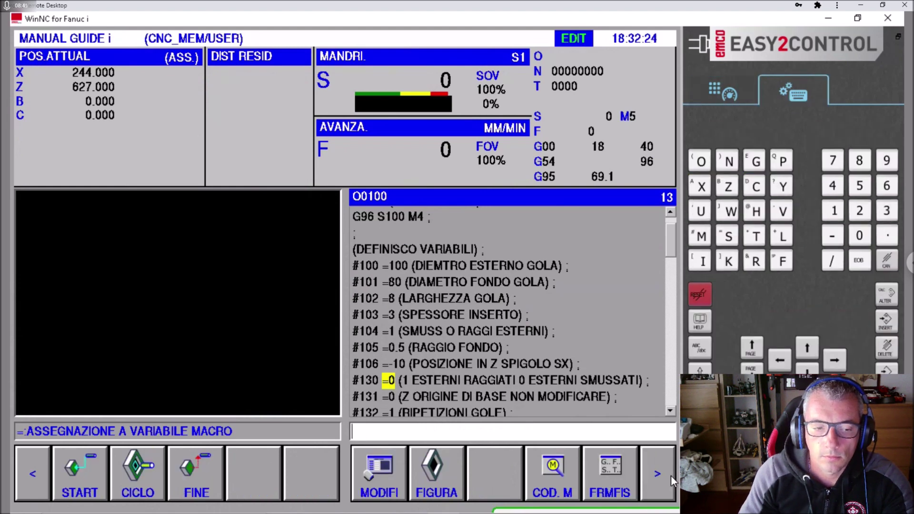
Open the animated simulation and start running O0100
click(657, 474)
click(436, 472)
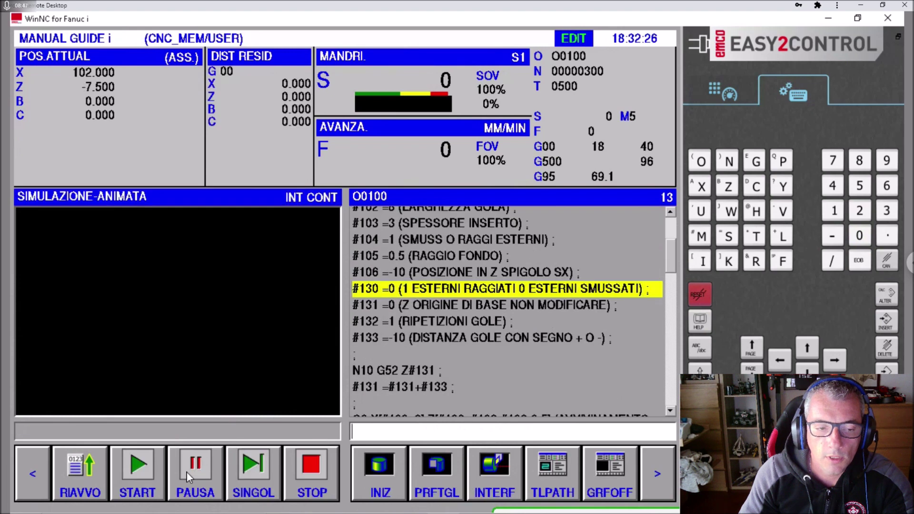
click(253, 472)
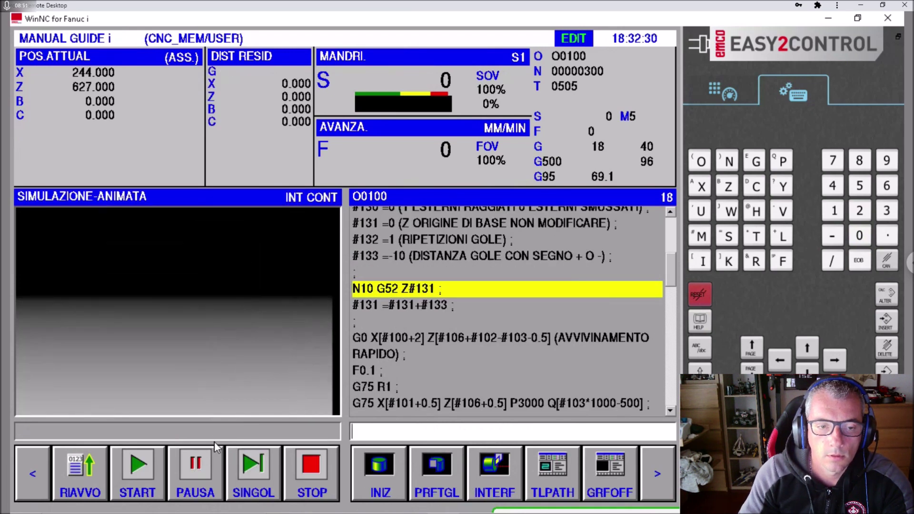
click(123, 472)
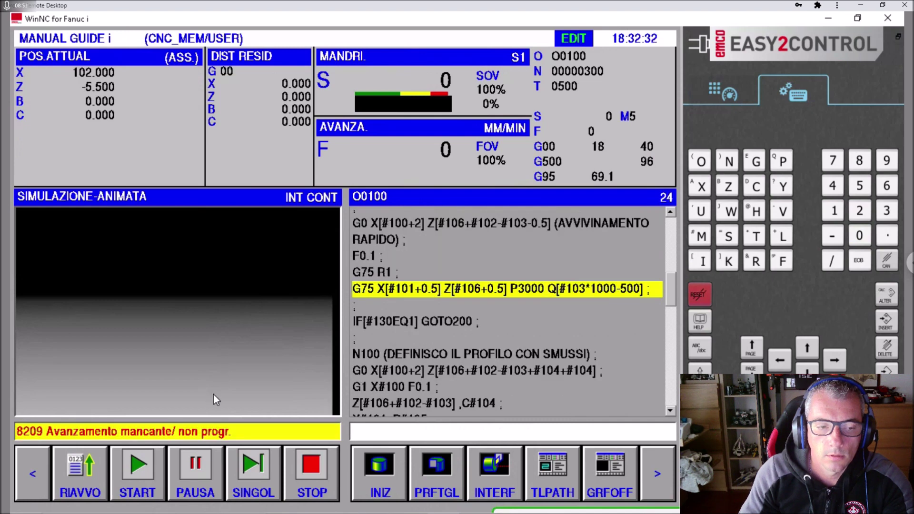
Reset the missing-feed alarm, rerun the simulation to cut the groove, and pan onto it
click(94, 479)
click(321, 480)
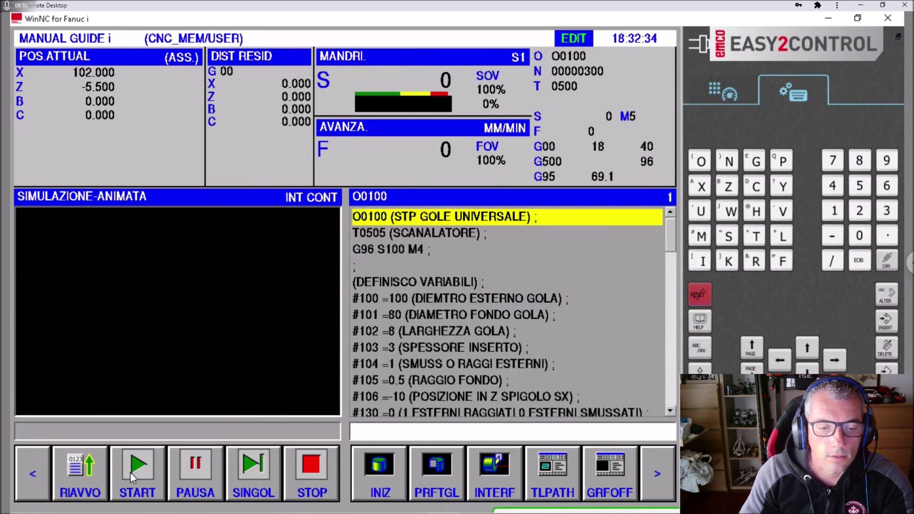
click(254, 474)
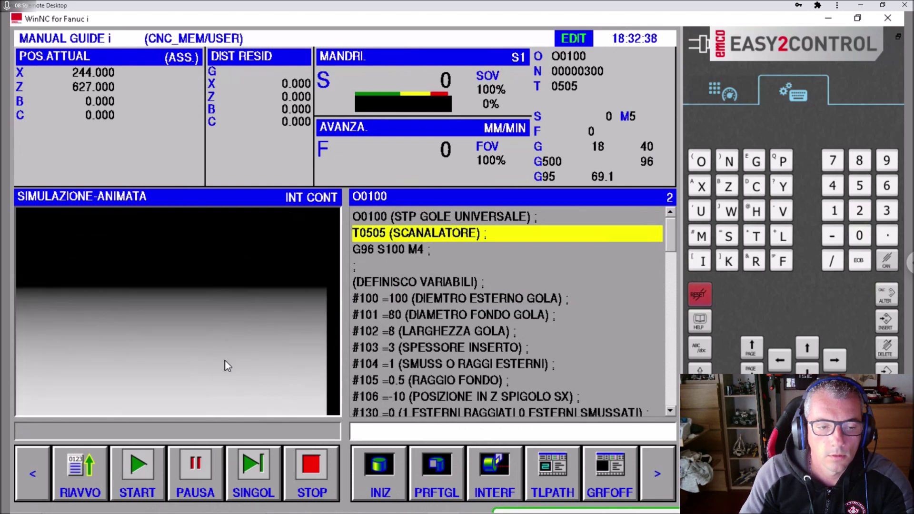
click(143, 466)
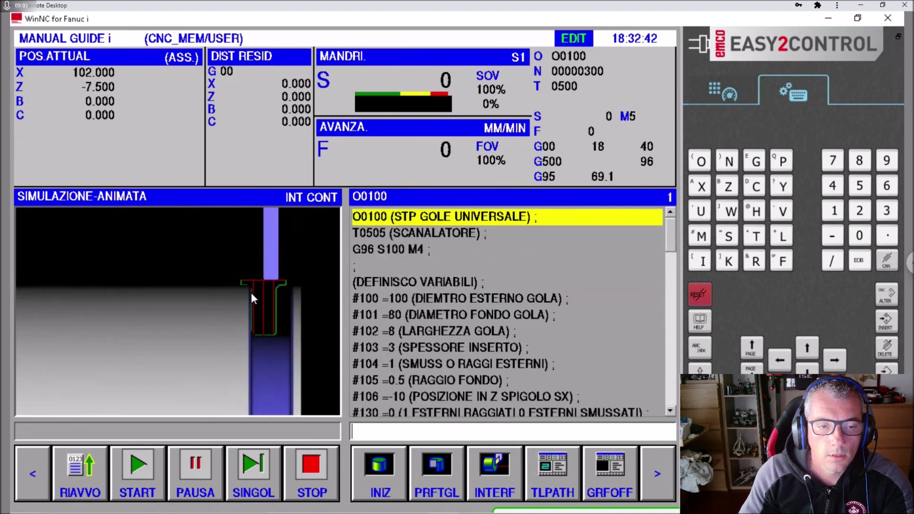
drag(250, 292, 279, 294)
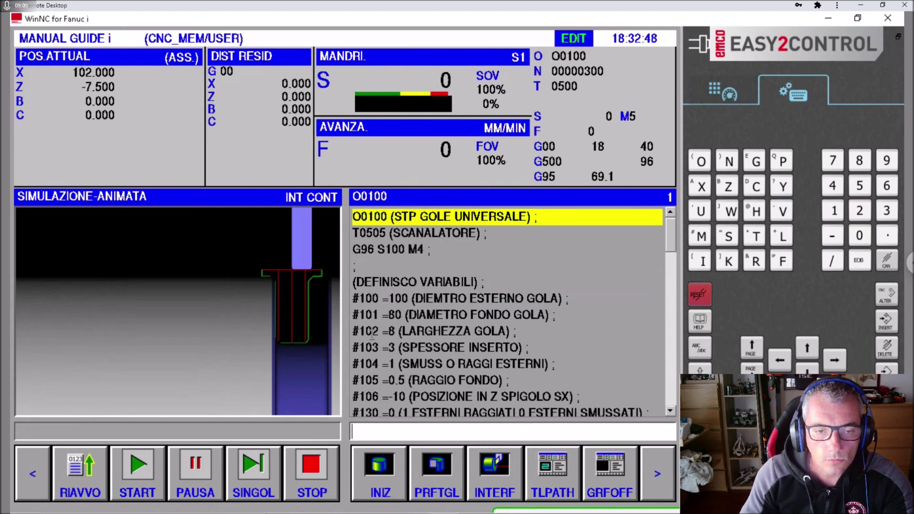
scroll(373, 334, down, 2)
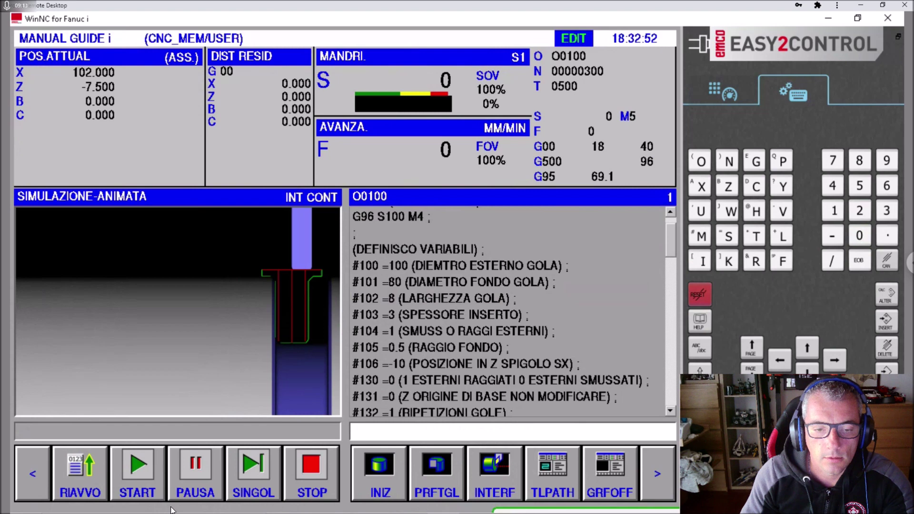
Leave the simulation for program editing and set chamfer variable #104 to 3
click(303, 483)
click(699, 94)
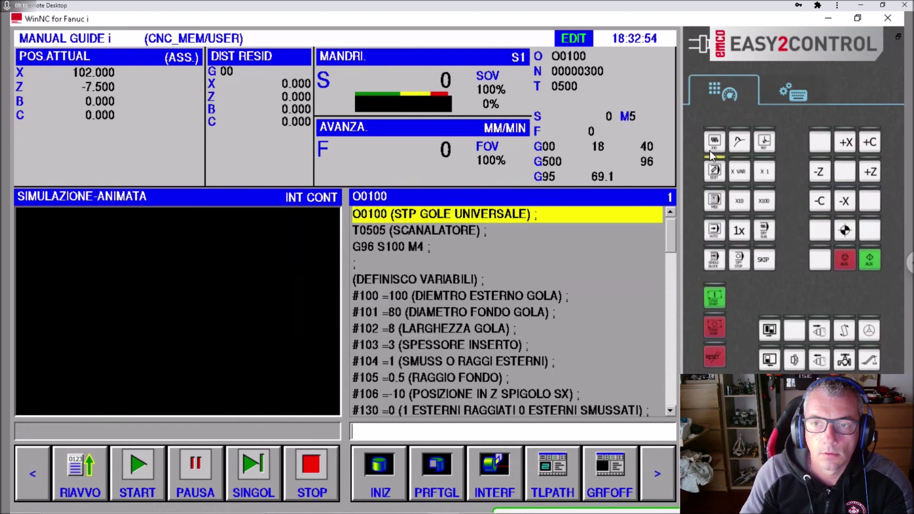
click(714, 169)
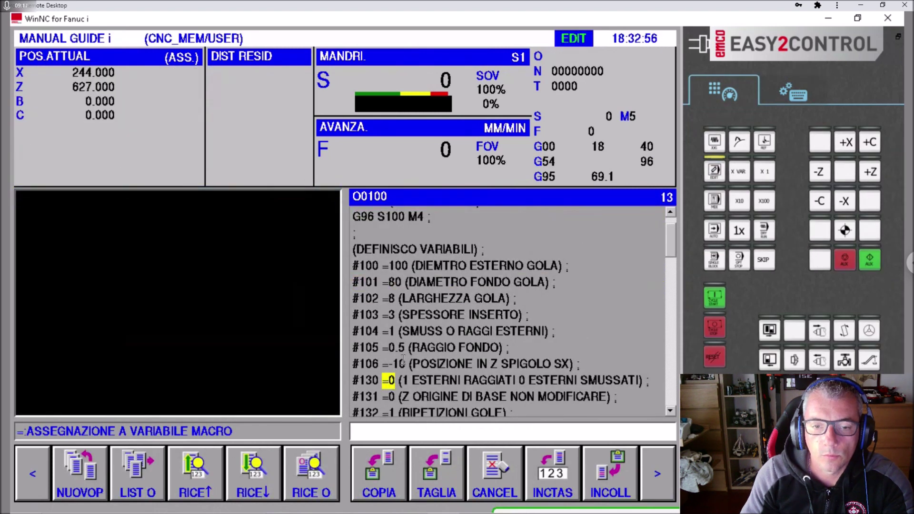
click(385, 331)
click(547, 489)
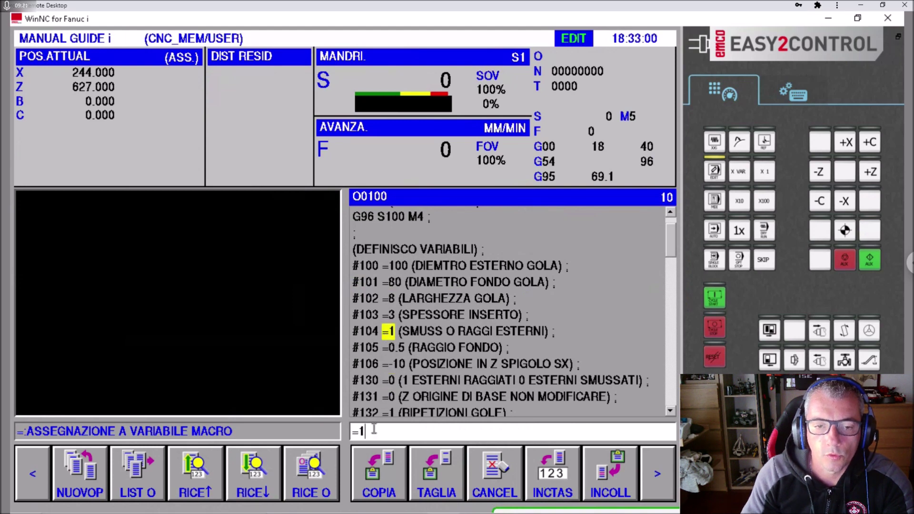
key(BackSpace)
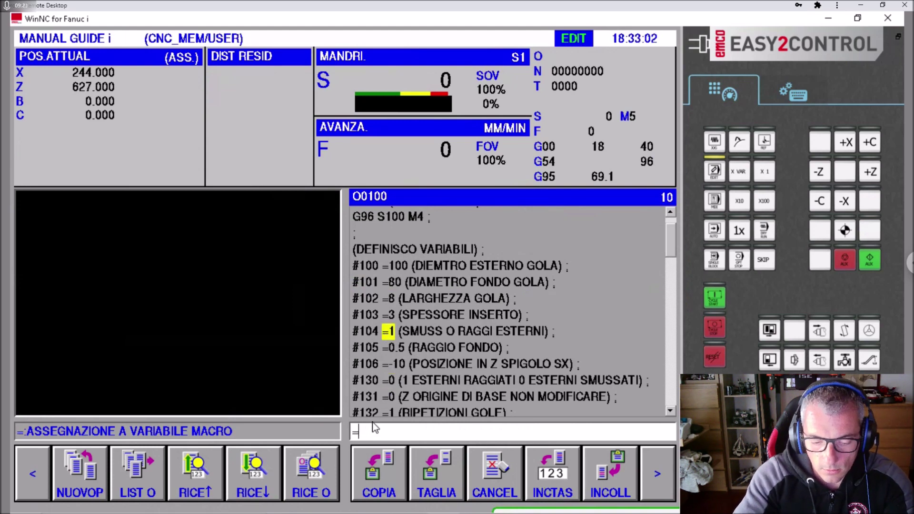
text(3)
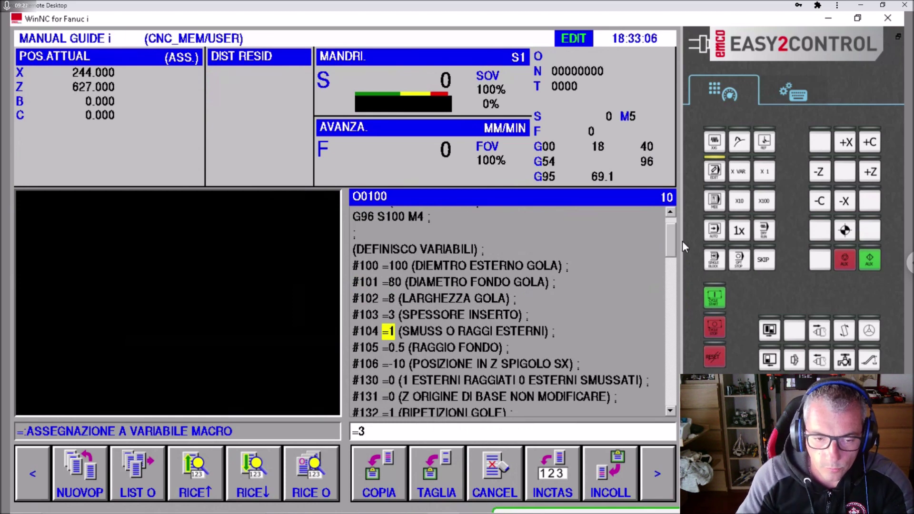
click(793, 93)
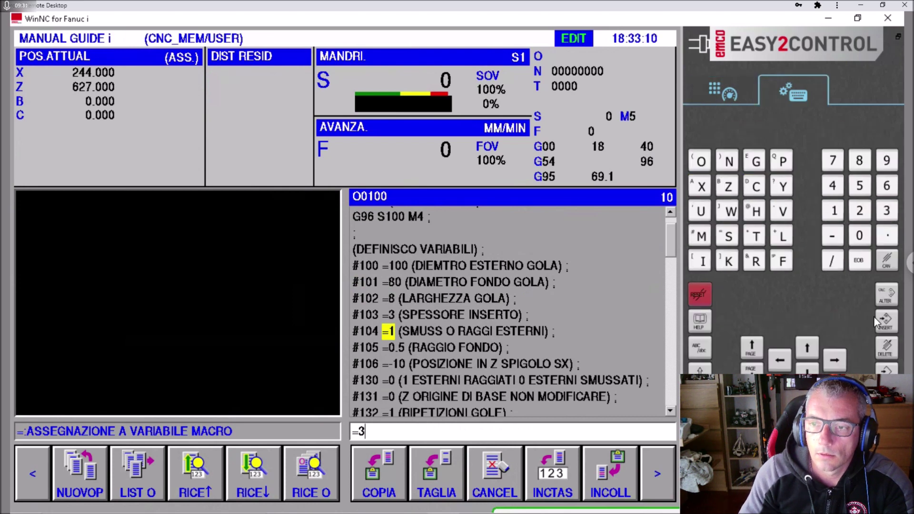
click(886, 295)
scroll(445, 319, down, 2)
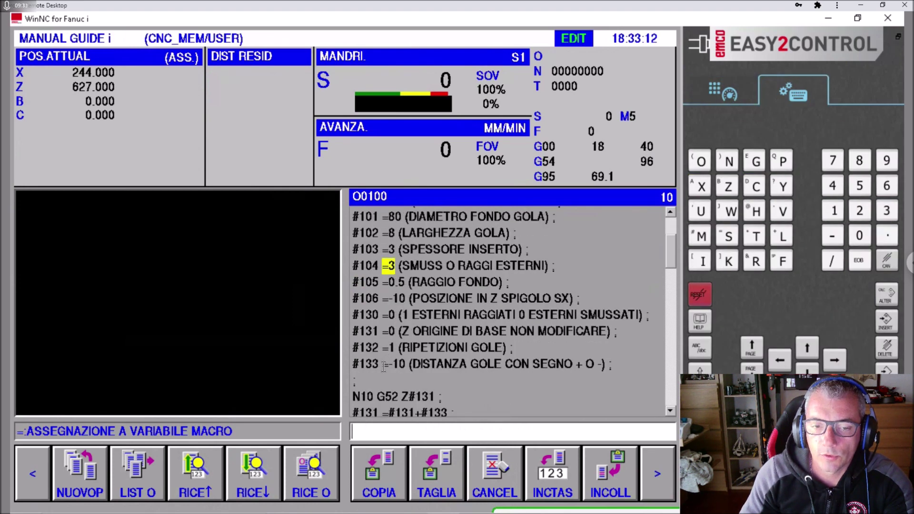
Change Z start position #106 from -10 to -15
click(393, 299)
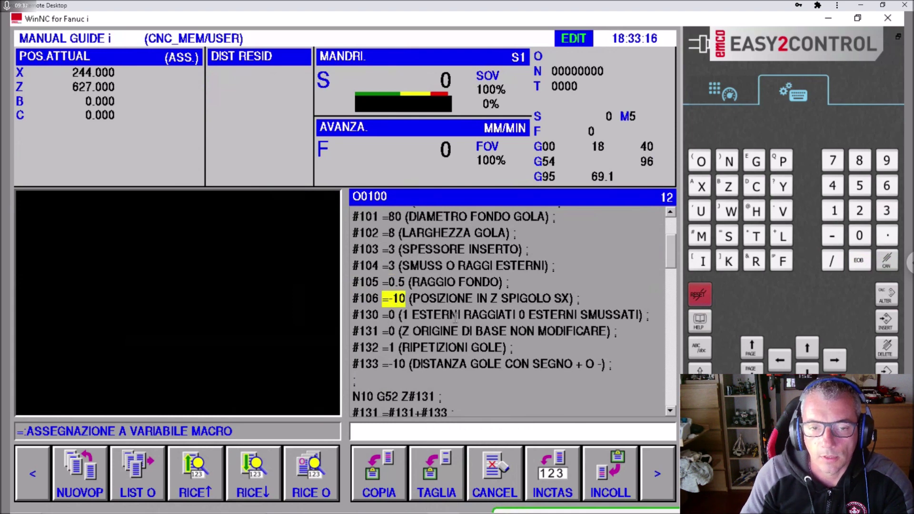
click(553, 472)
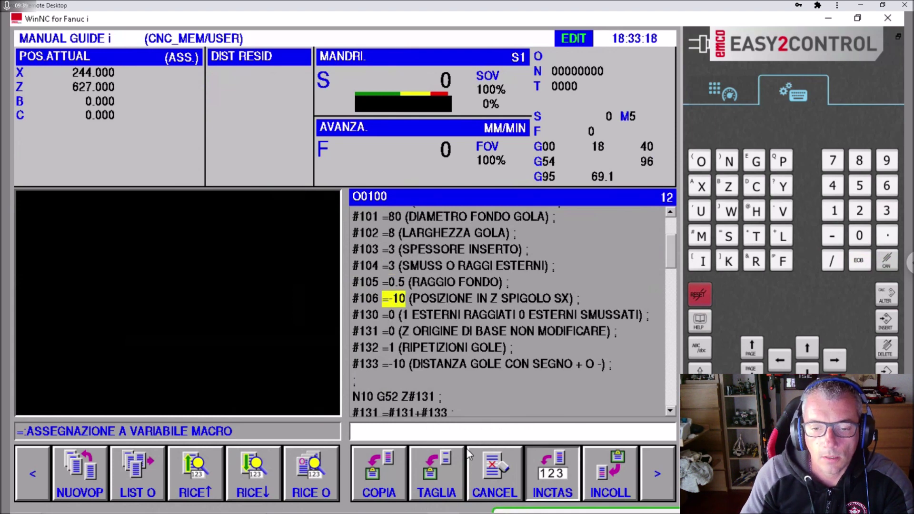
key(BackSpace)
text(5)
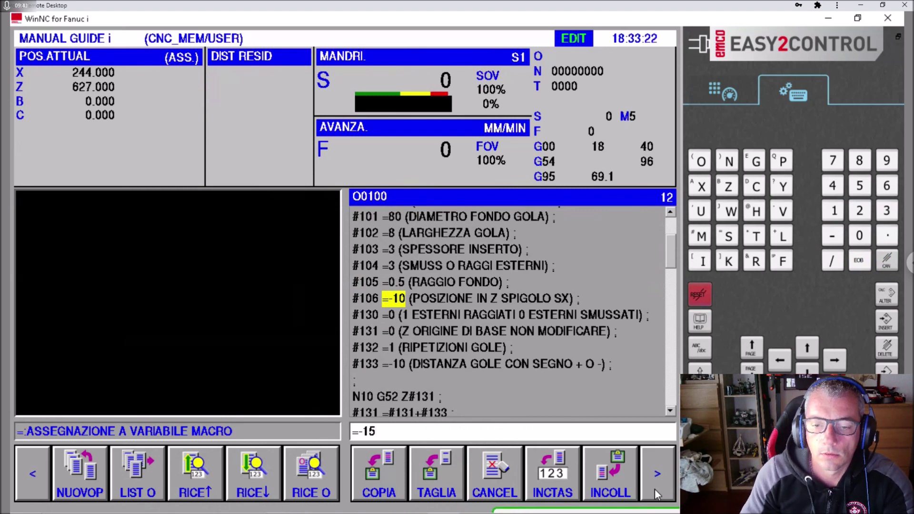
click(884, 294)
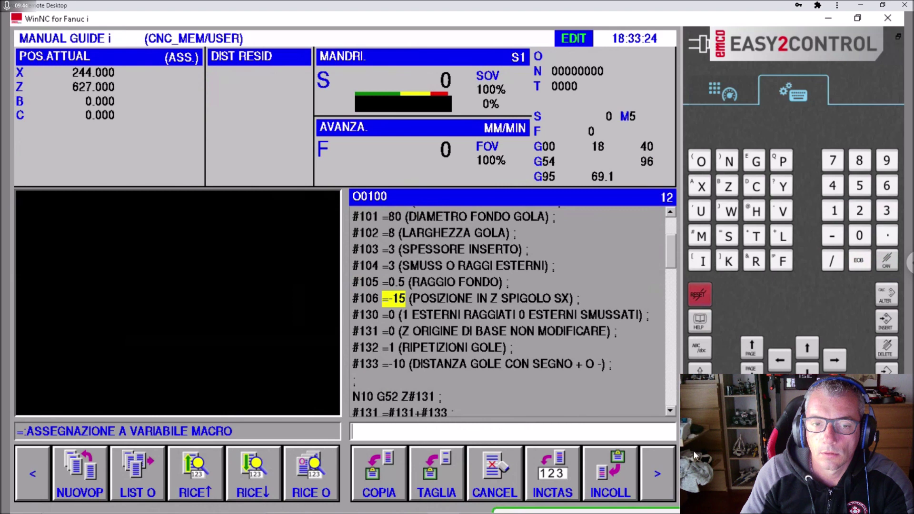
Open the animated simulation, reset it, and run the full grooving cycle with the new values
click(662, 469)
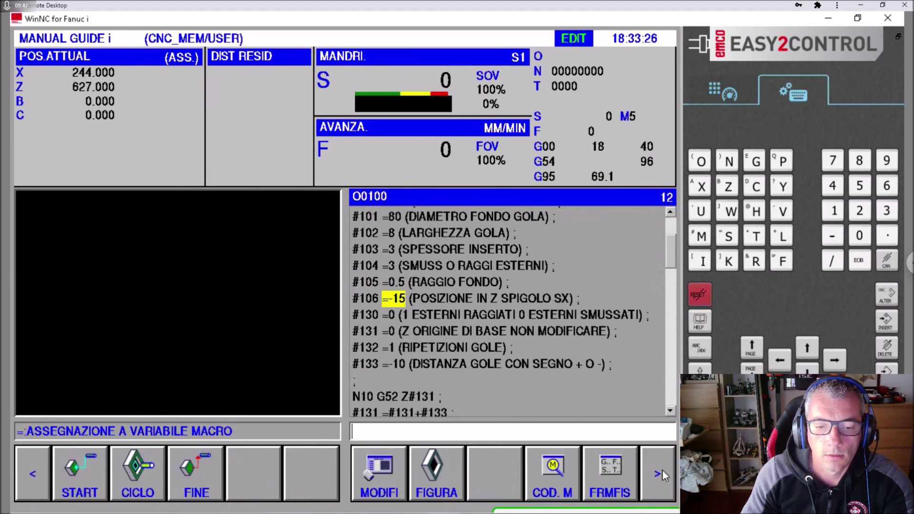
click(659, 474)
click(437, 472)
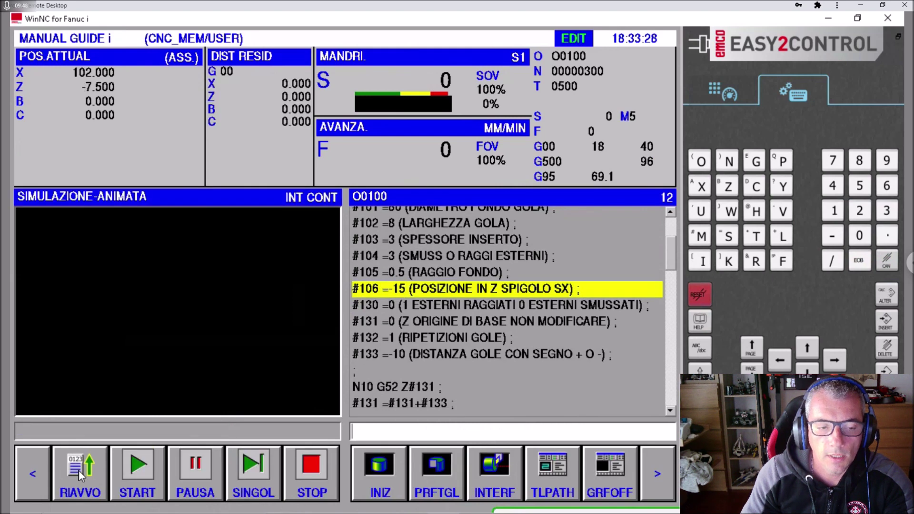
click(229, 473)
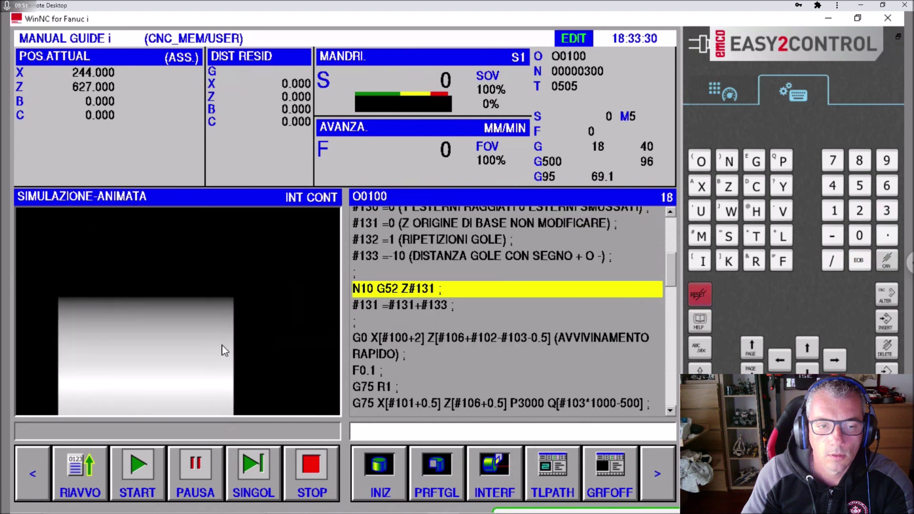
click(91, 476)
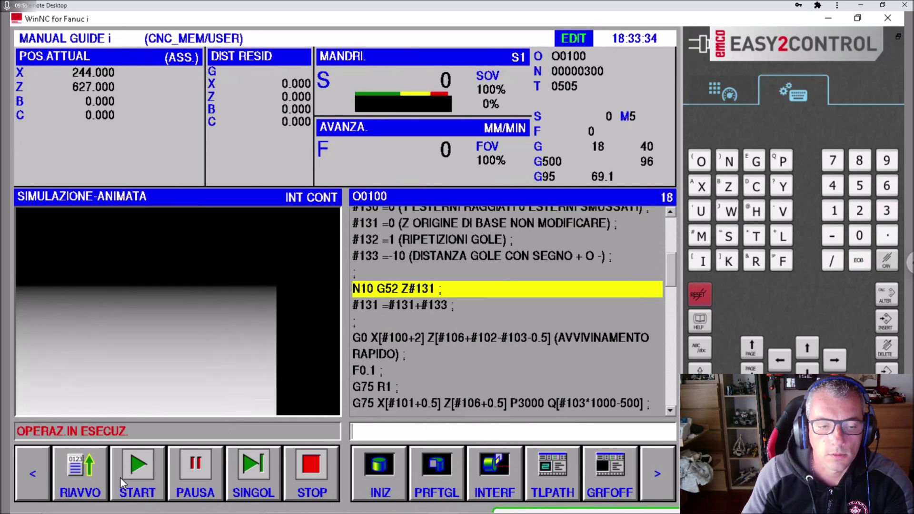
click(293, 478)
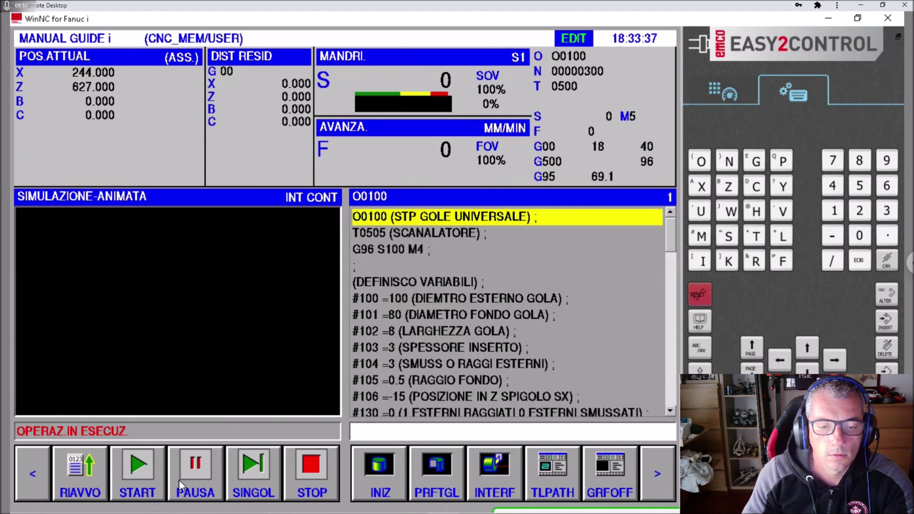
click(250, 477)
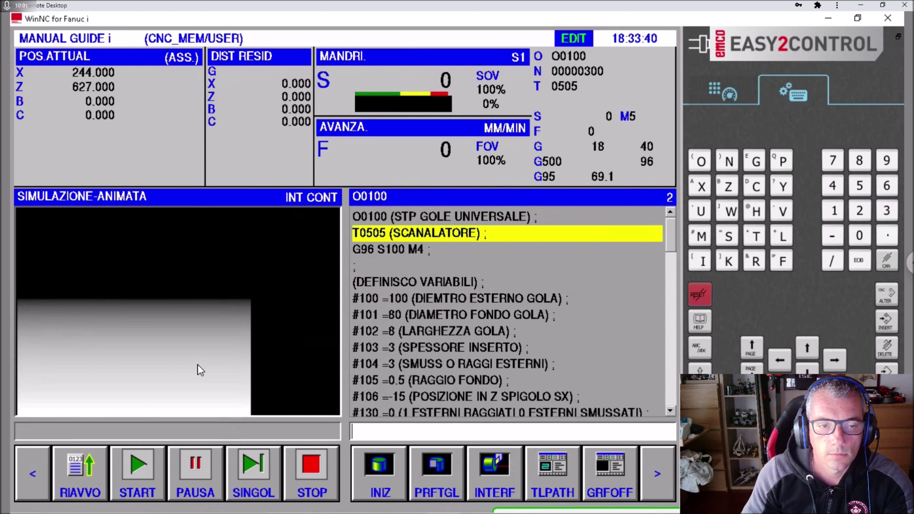
click(137, 484)
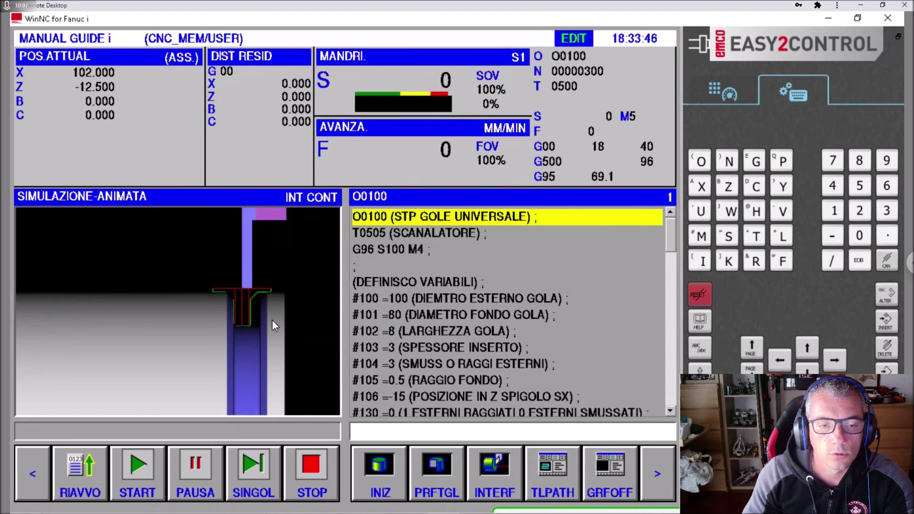
scroll(286, 290, down, 1)
scroll(284, 292, down, 1)
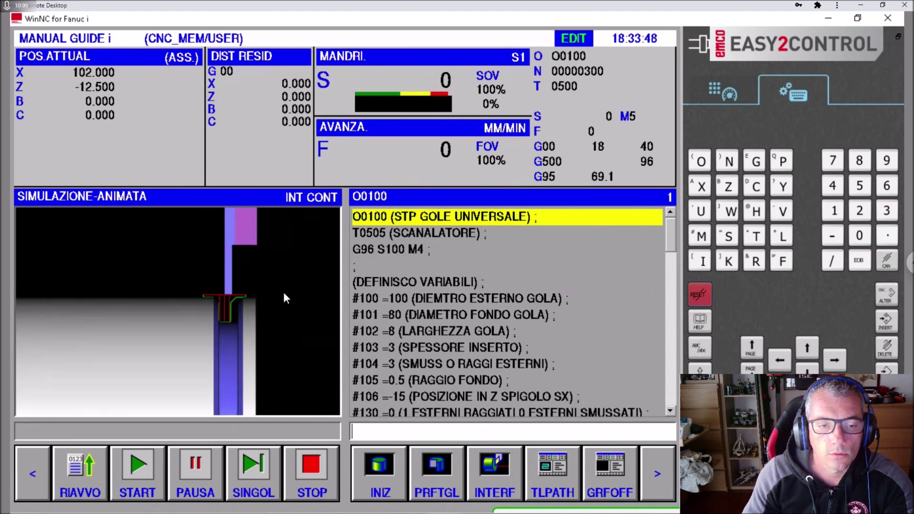
scroll(284, 292, down, 1)
drag(672, 250, 672, 262)
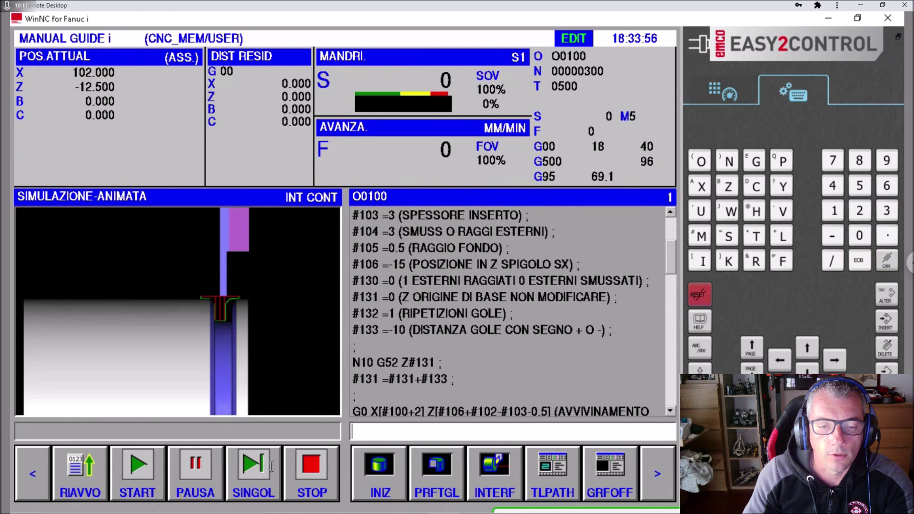
Set groove repetitions variable #132 to 3 in O0100
click(712, 102)
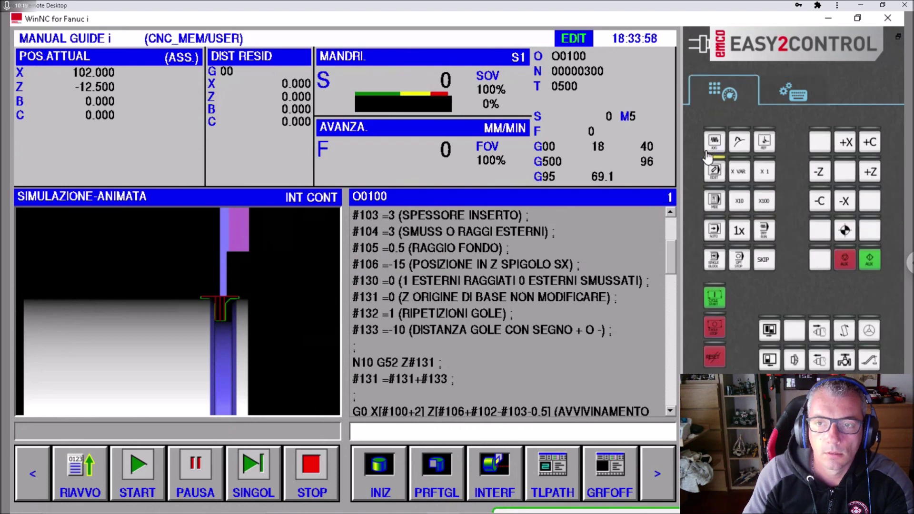
click(714, 146)
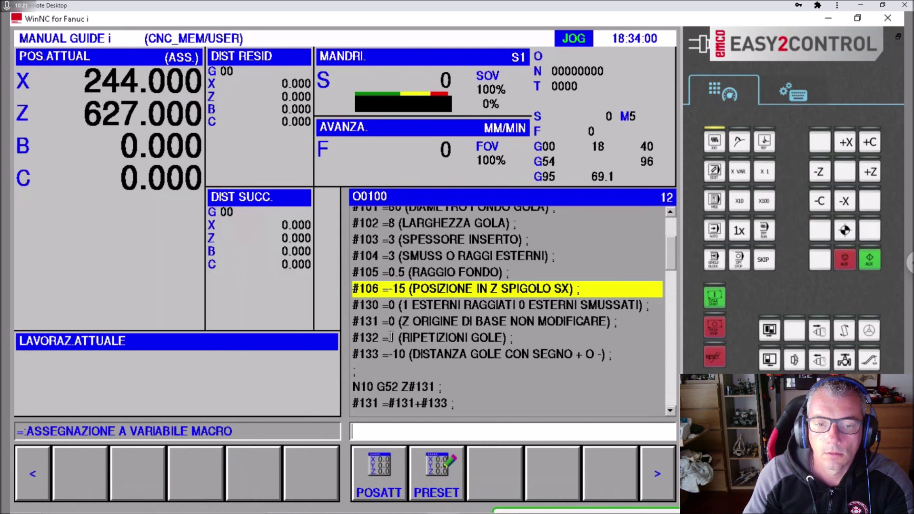
click(715, 172)
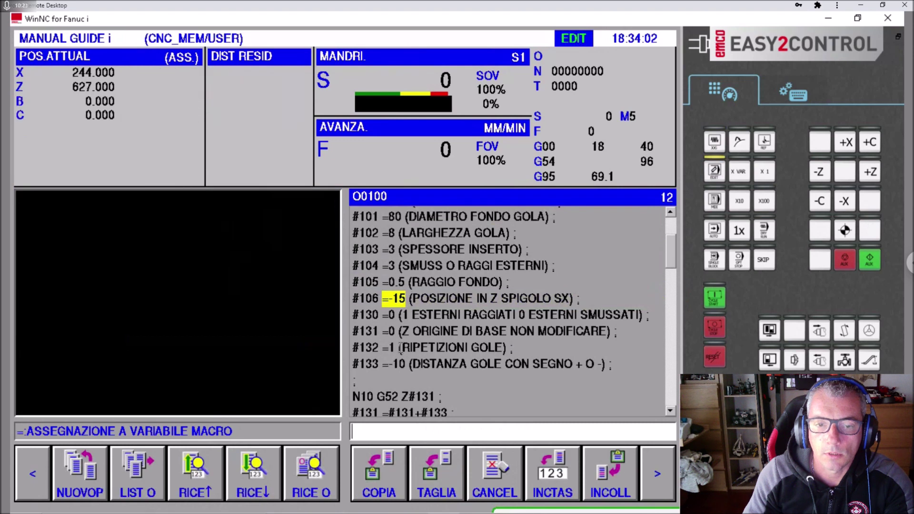
click(388, 348)
click(543, 466)
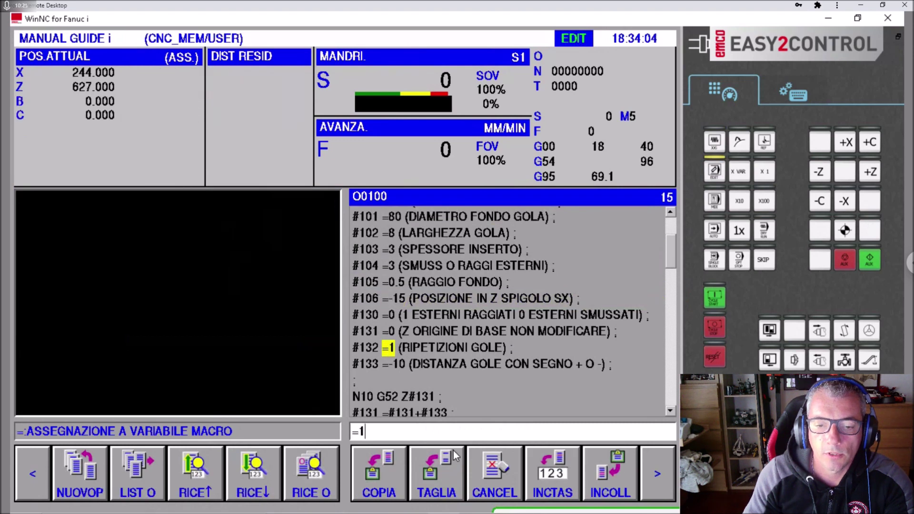
click(397, 431)
text(3)
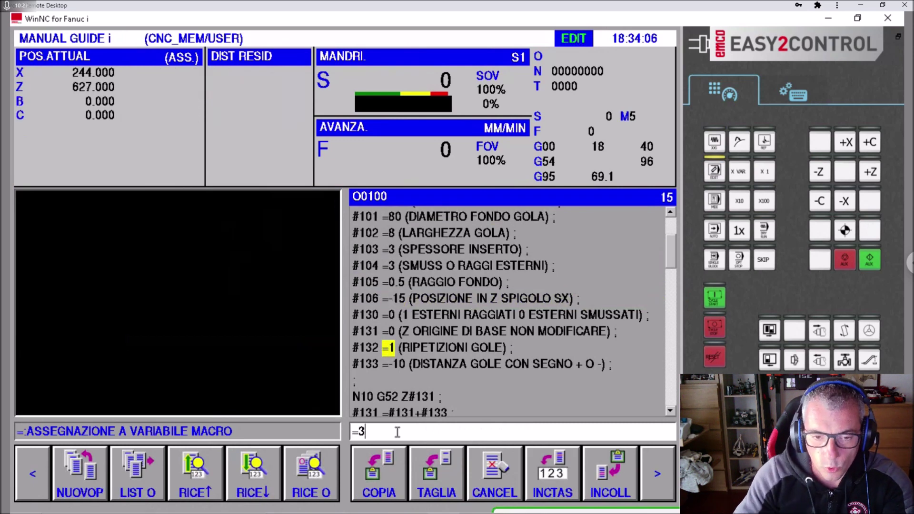
click(787, 98)
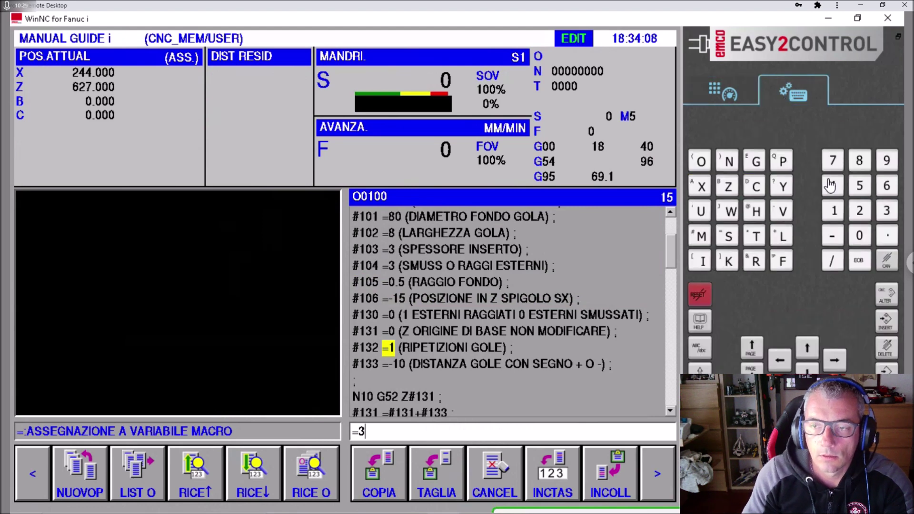
Set groove spacing variable #133 to -15 and bring up the SIMULA soft key
click(886, 294)
click(398, 366)
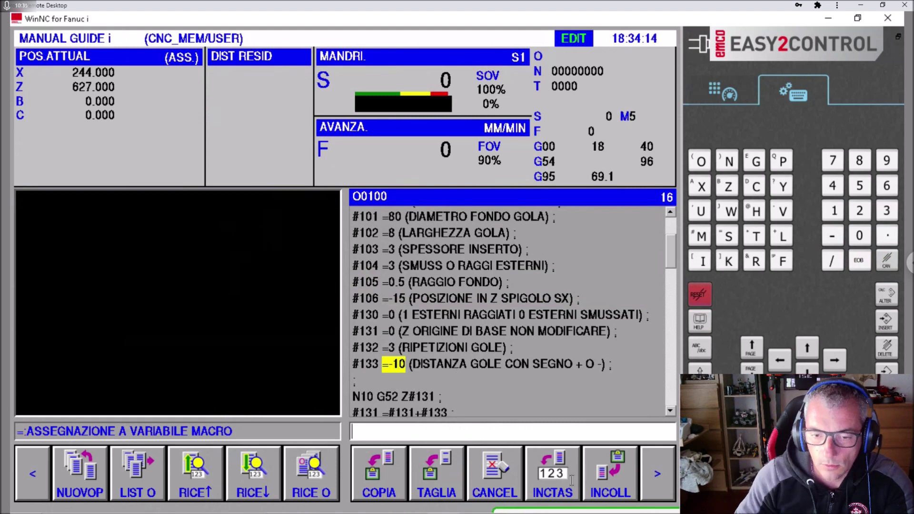
text(=-10)
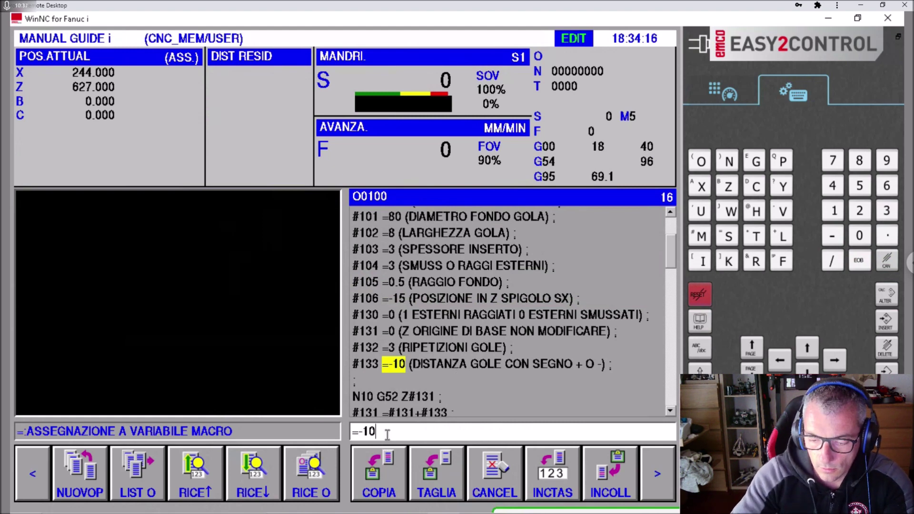
key(BackSpace)
key(BackSpace)
text(15)
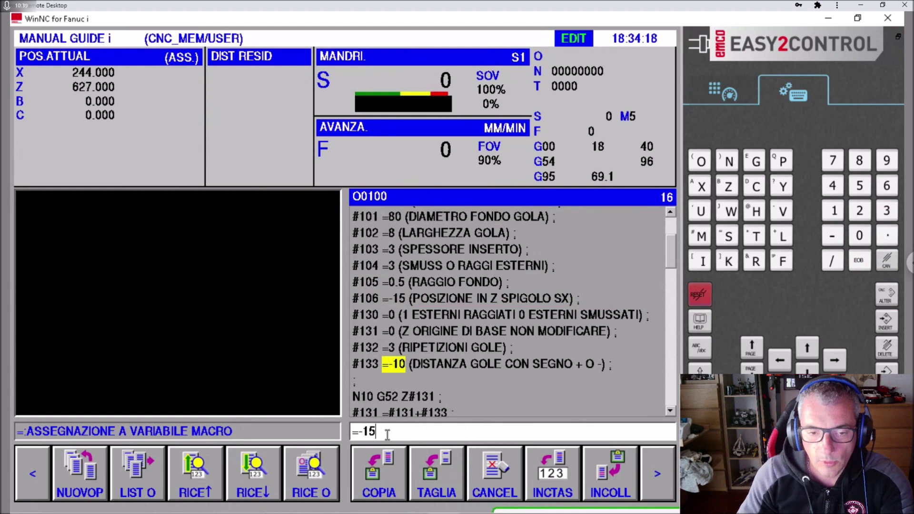
click(881, 293)
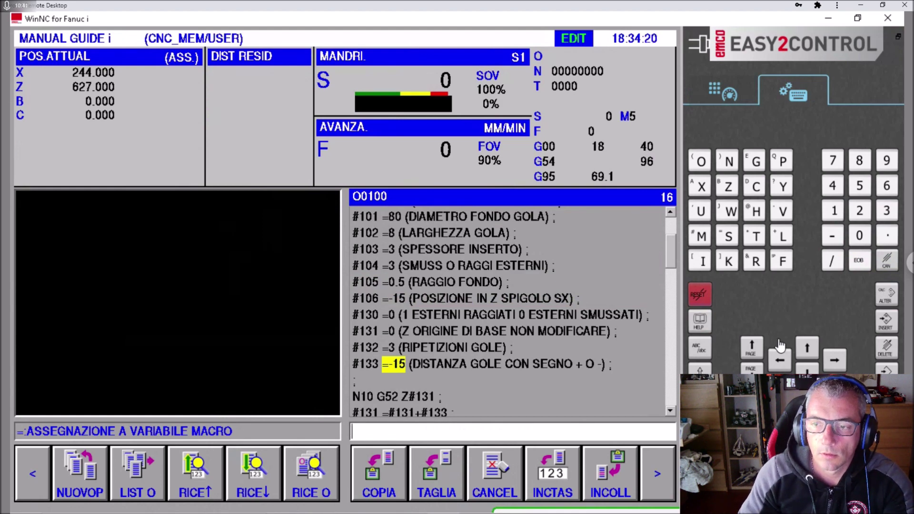
click(655, 476)
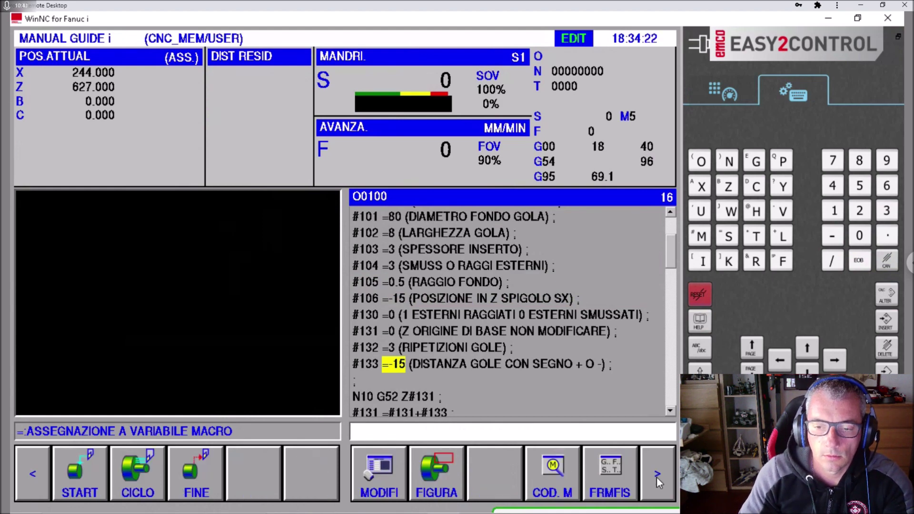
click(666, 476)
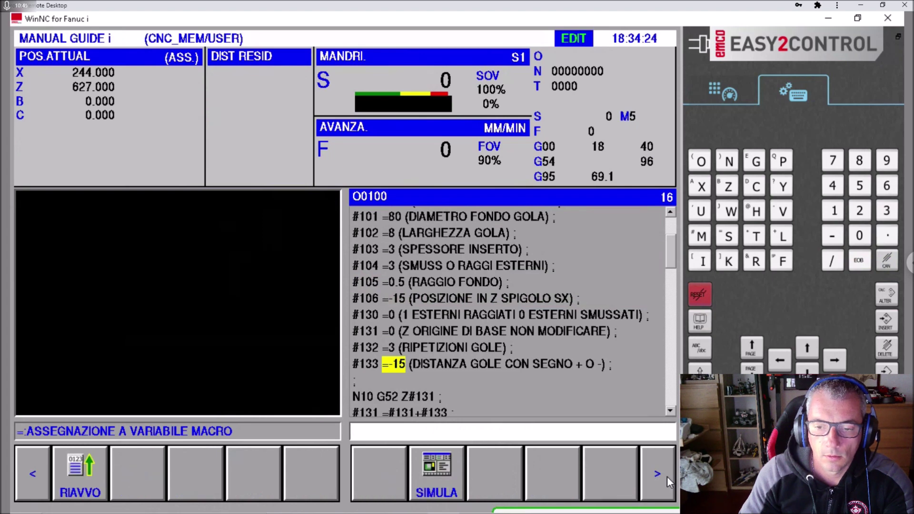
Run the animated simulation of O0100, then return the control to EDIT mode
click(447, 479)
click(79, 472)
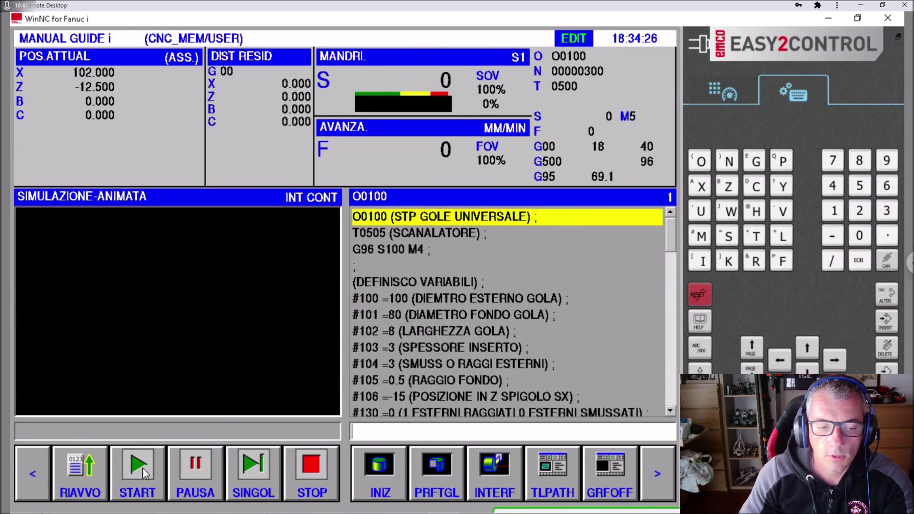
click(137, 469)
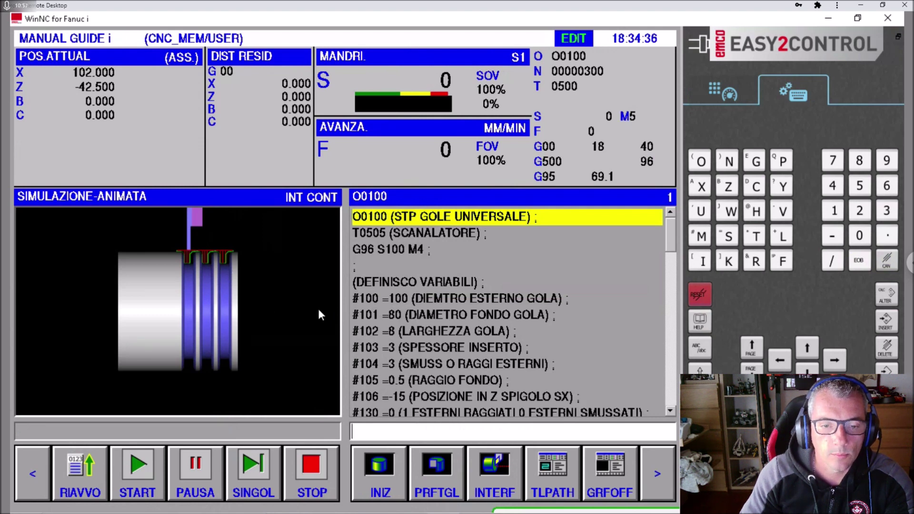
scroll(318, 308, down, 1)
scroll(318, 309, down, 1)
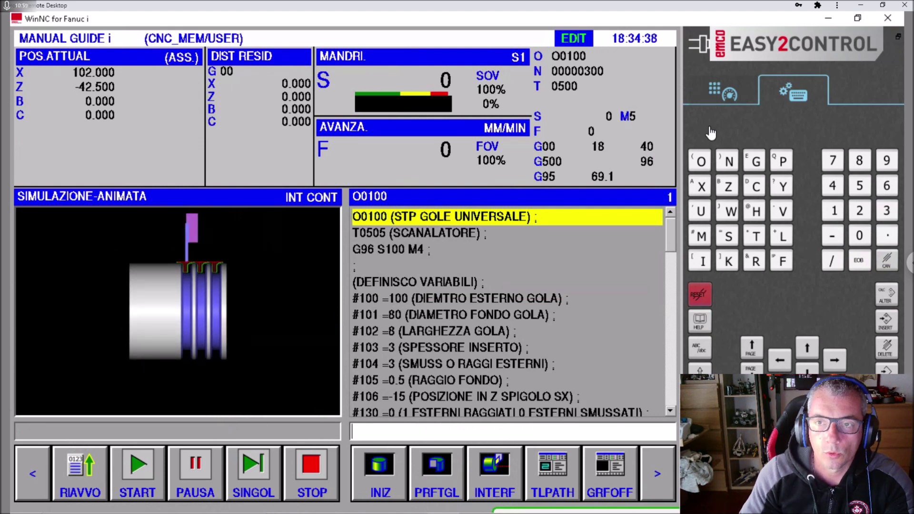
click(724, 93)
click(713, 141)
click(713, 172)
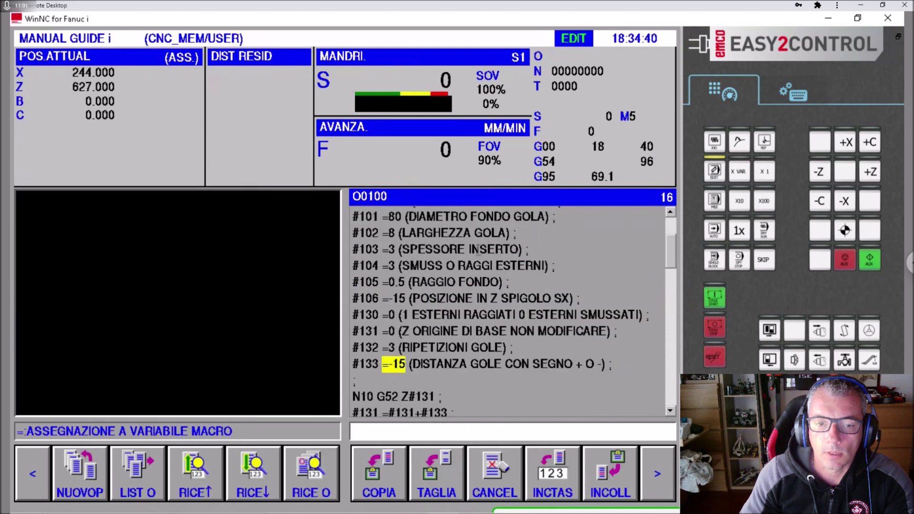
scroll(478, 249, up, 2)
scroll(413, 277, down, 2)
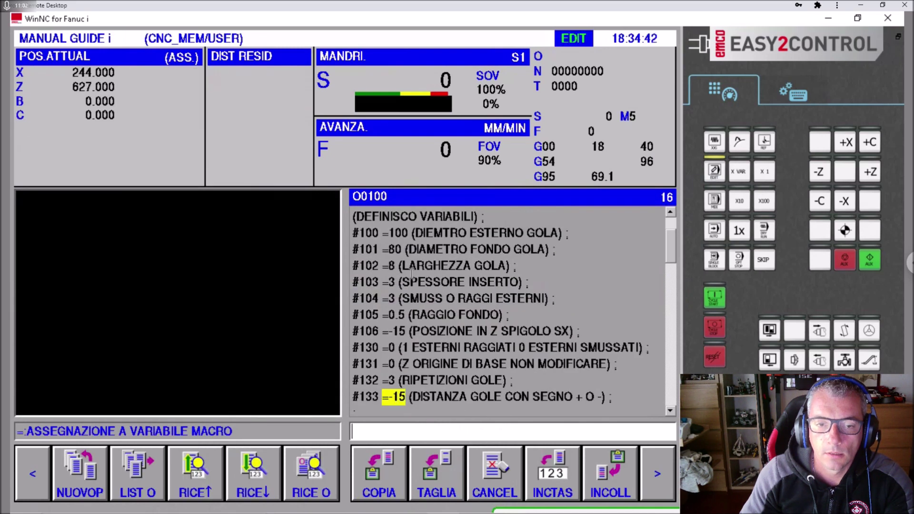
Set groove bottom diameter #101 to 70 and groove width to 5
click(397, 249)
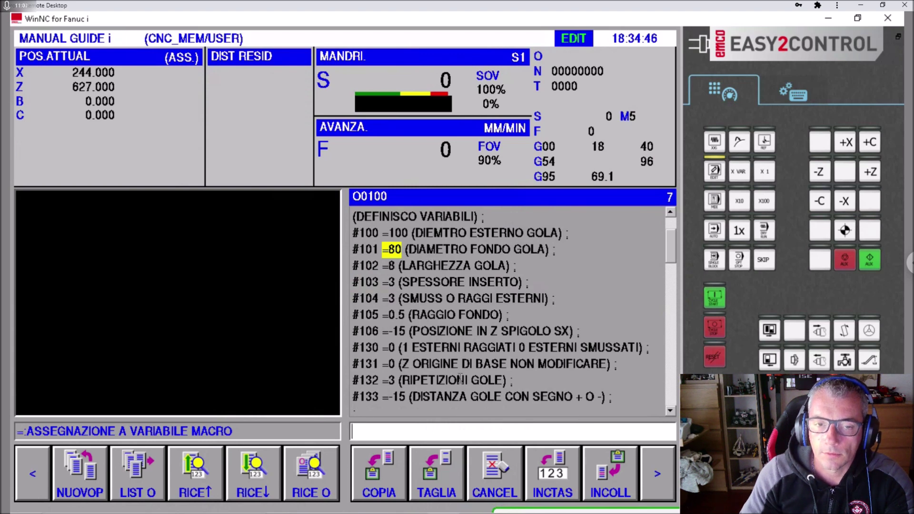
click(793, 94)
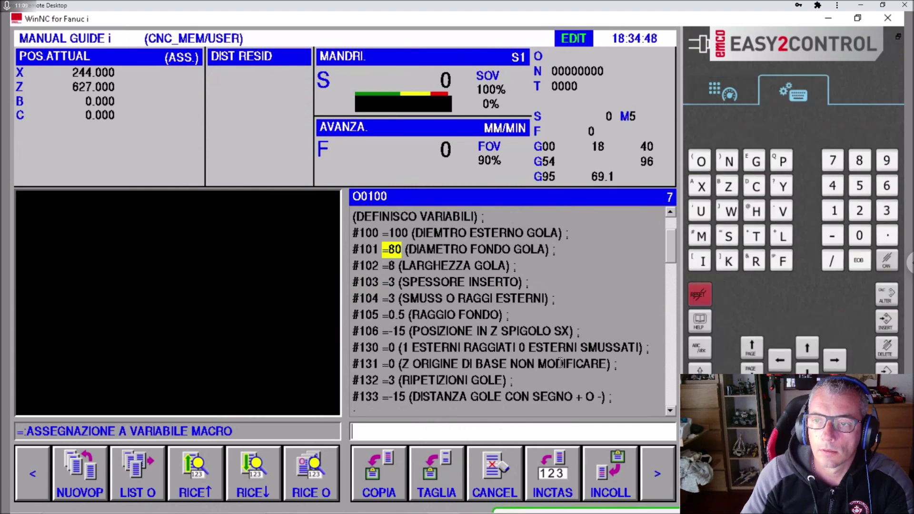
click(559, 473)
key(BackSpace)
text(=8)
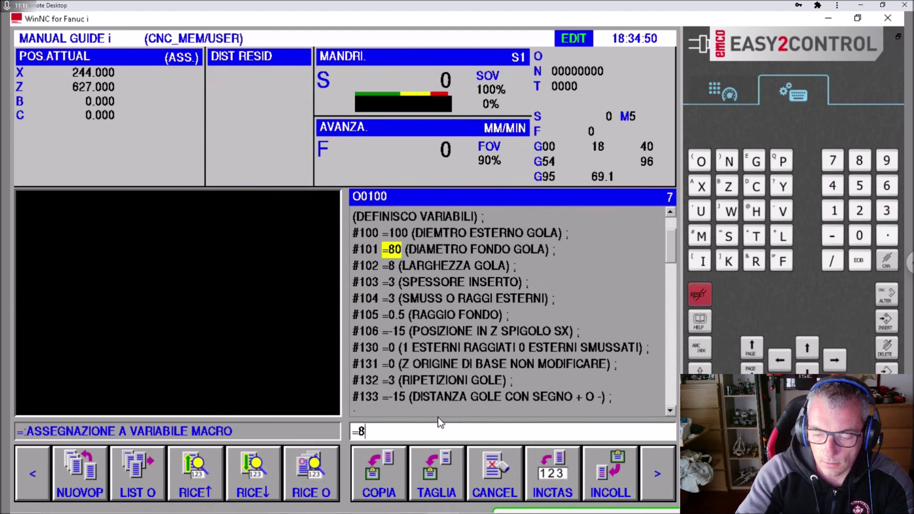
key(BackSpace)
text(70)
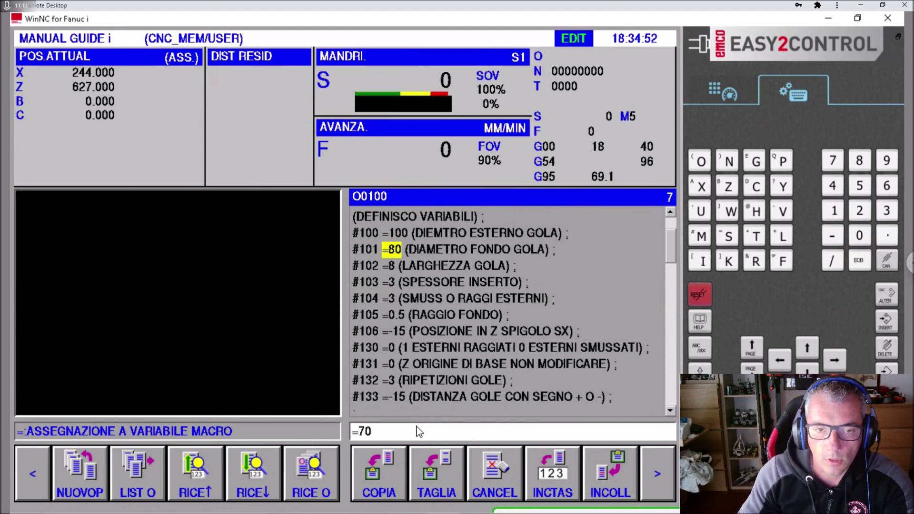
click(886, 294)
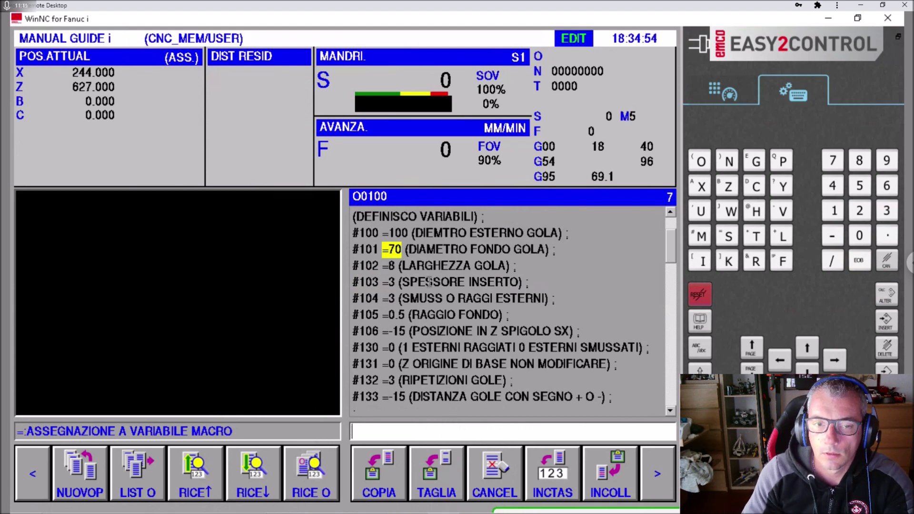
key(Down)
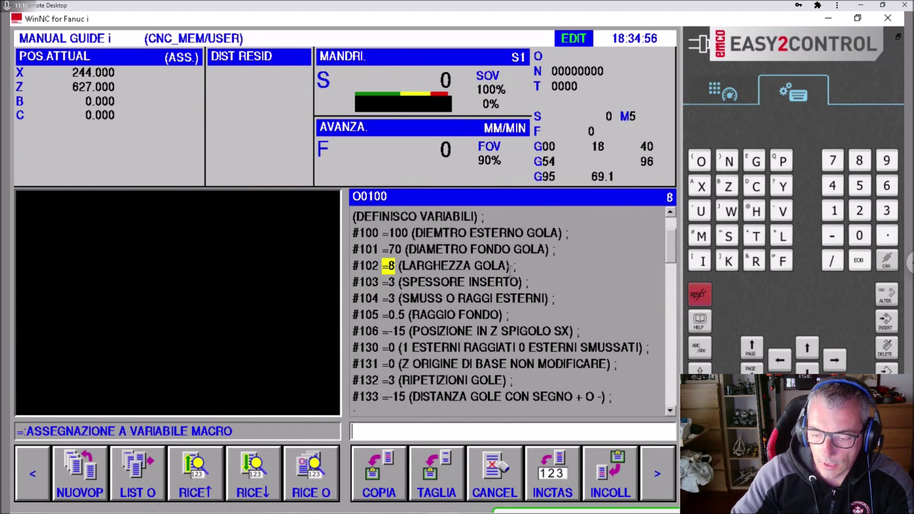
text(5)
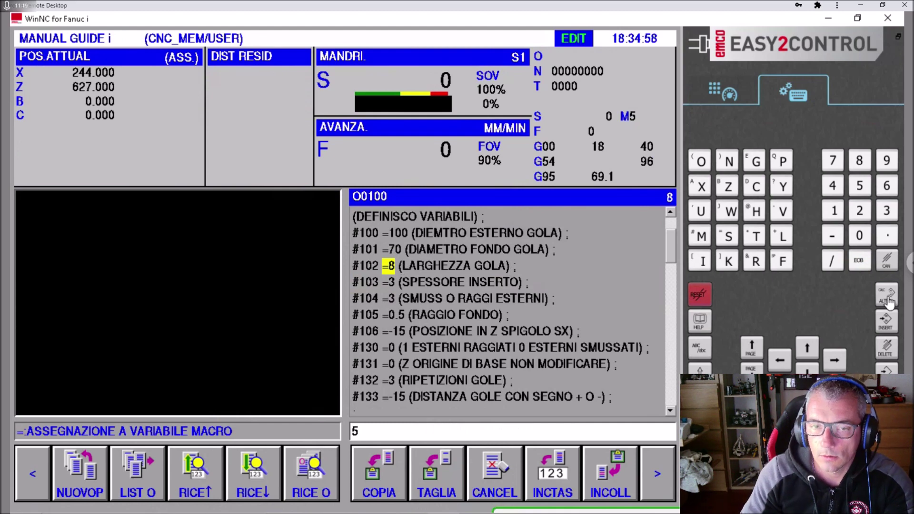
key(Return)
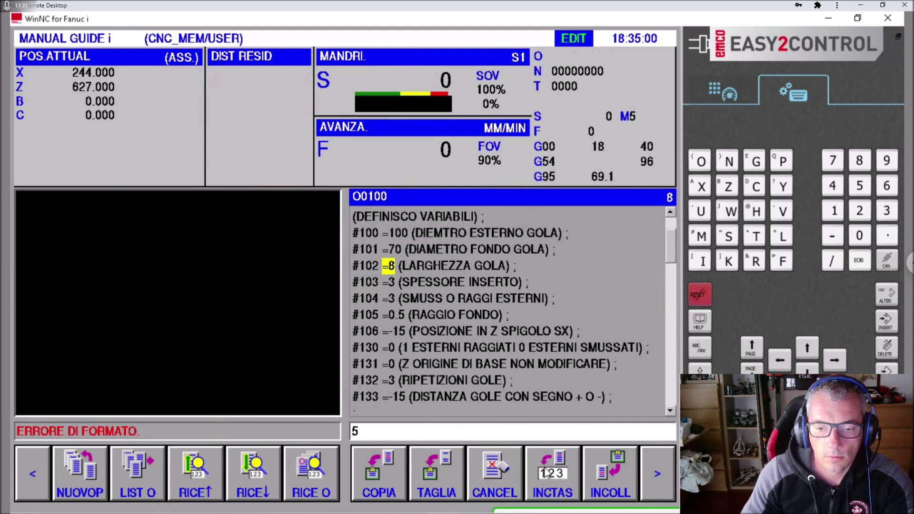
text(=8)
key(BackSpace)
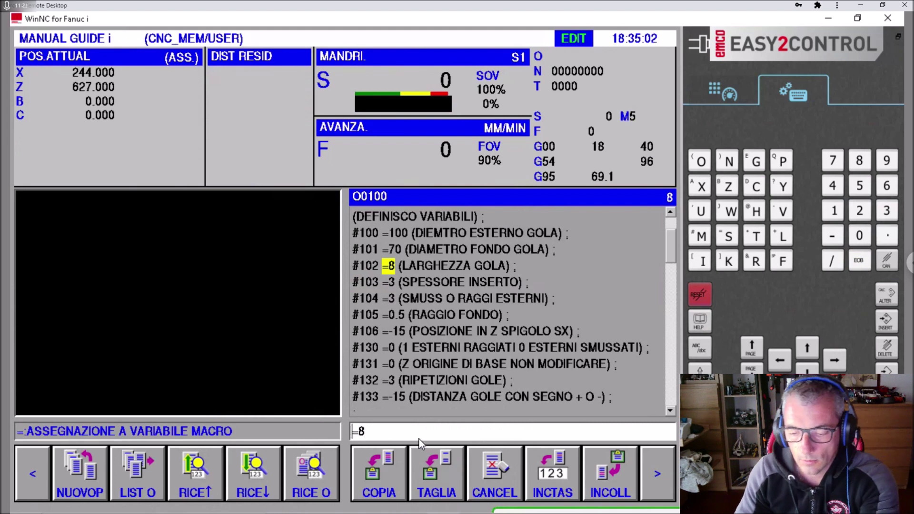
key(BackSpace)
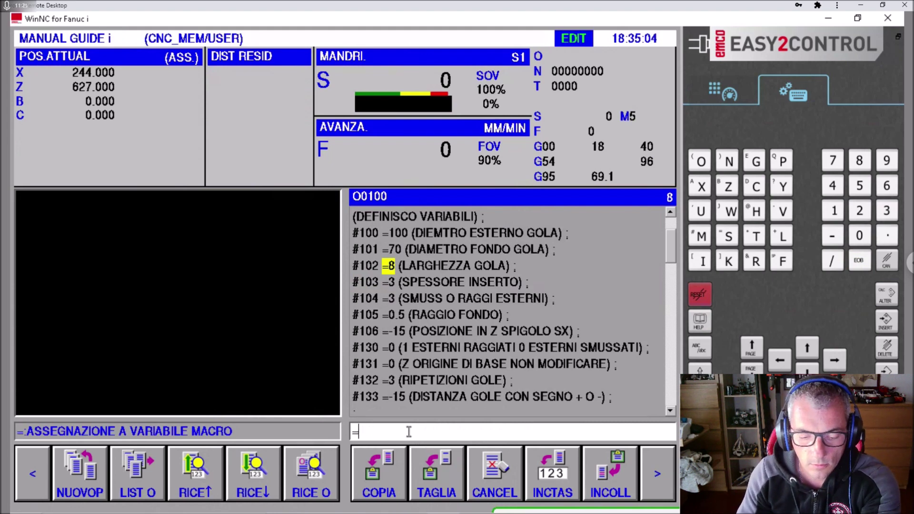
text(5)
click(886, 295)
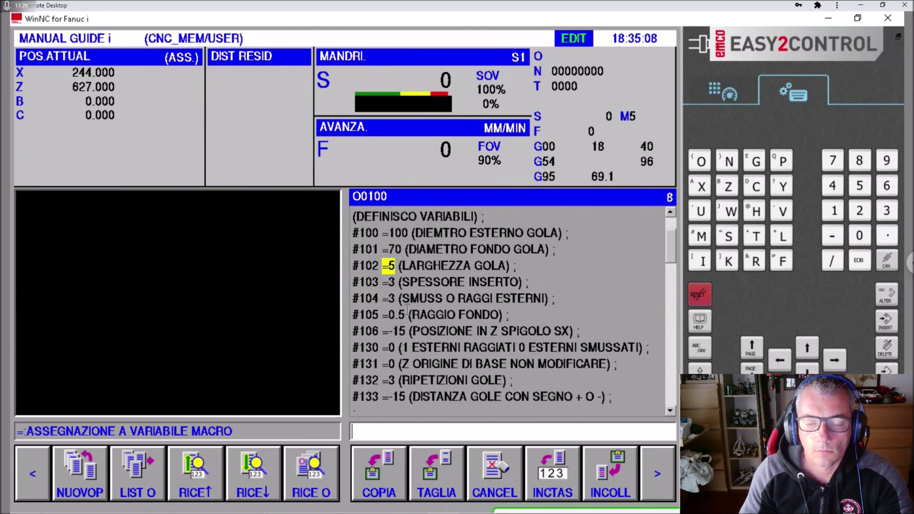
Set external chamfer #104 to 1 and left groove edge #106 to Z -10
click(390, 299)
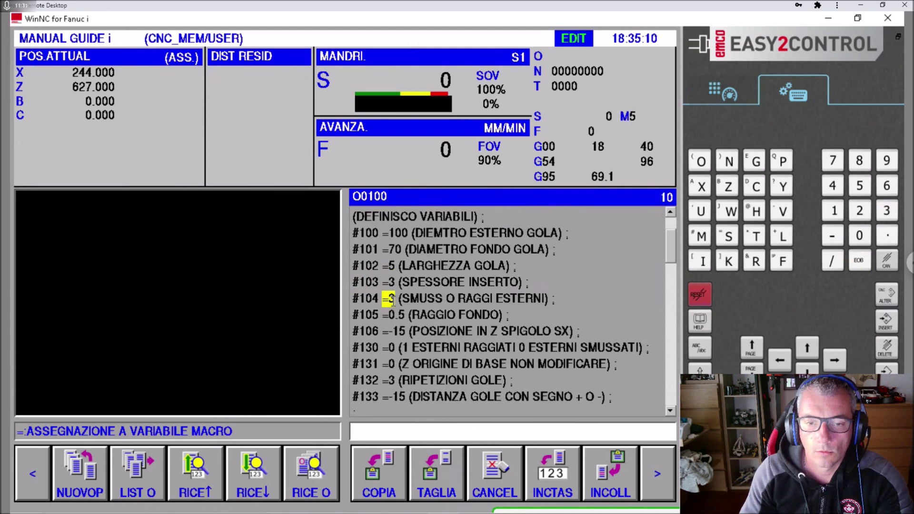
text(=3)
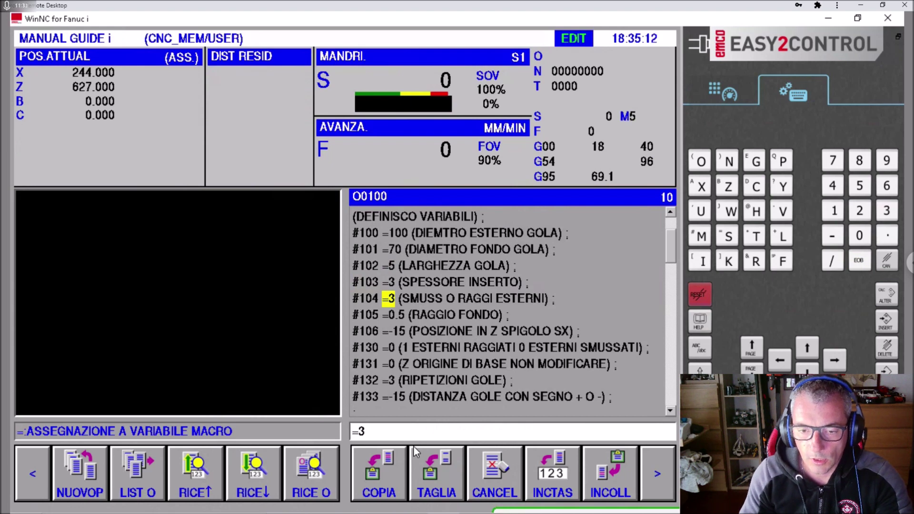
key(BackSpace)
text(1)
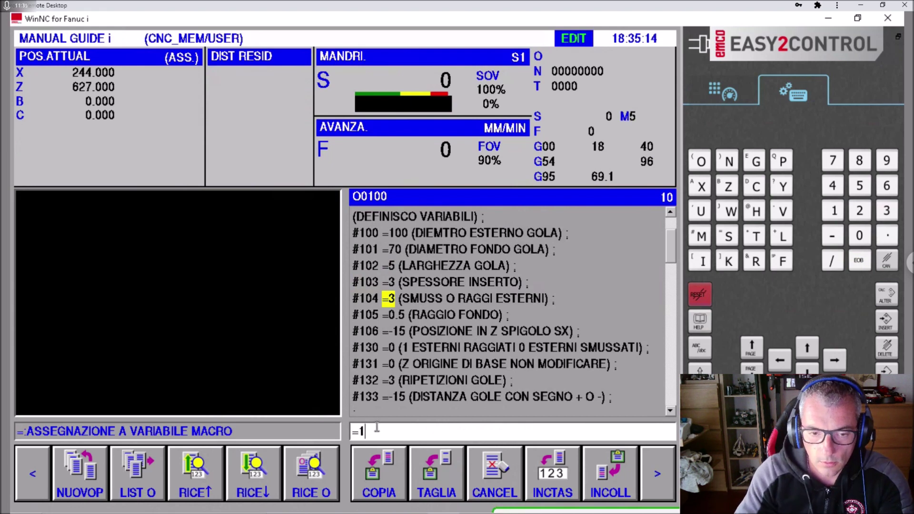
click(885, 295)
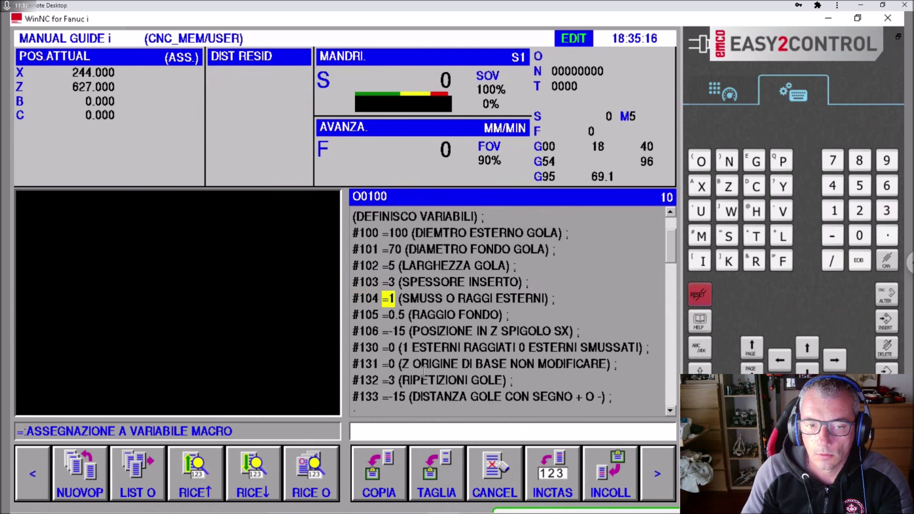
click(400, 331)
text(=-15)
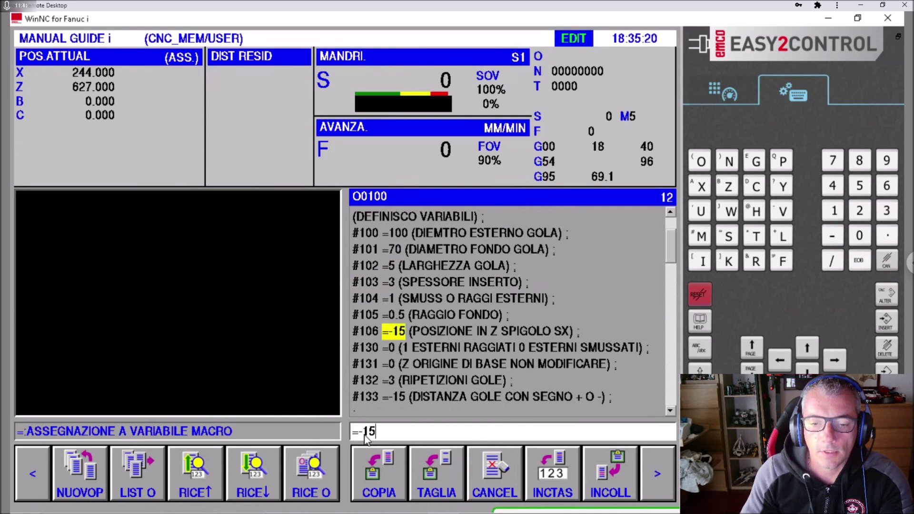
key(BackSpace)
key(BackSpace)
text(10)
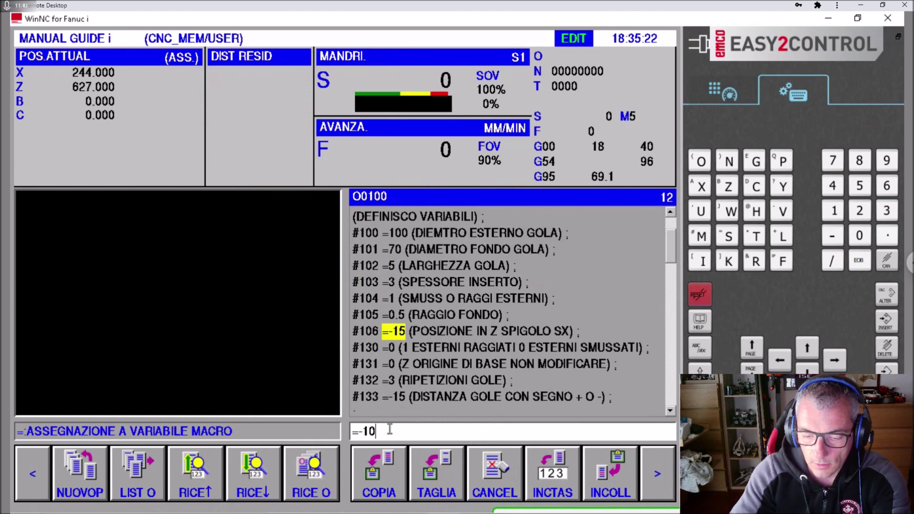
click(885, 297)
Set groove repetitions #132 to 6 and groove spacing #133 to -8
click(390, 381)
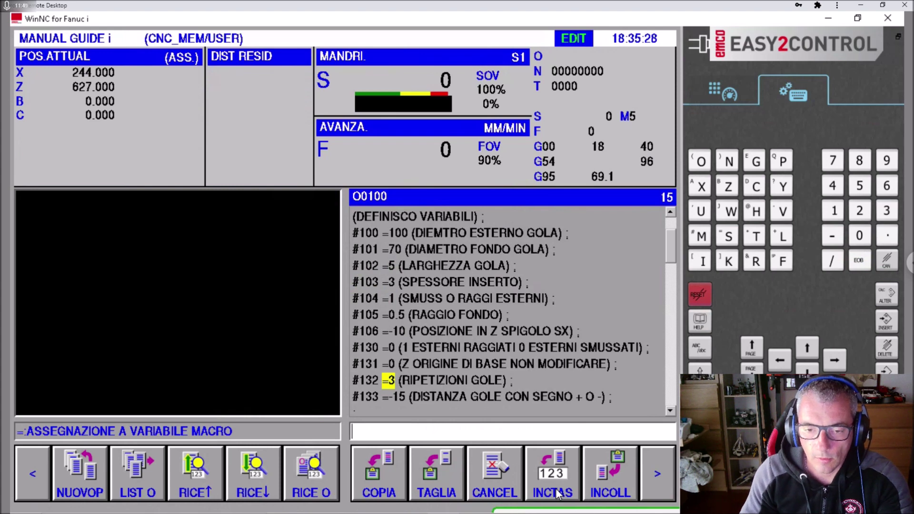
text(=3)
key(BackSpace)
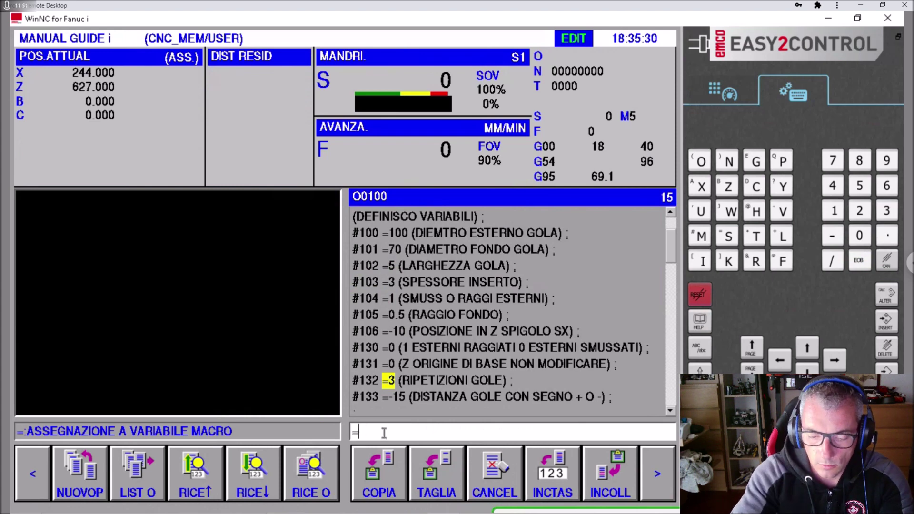
text(6)
click(886, 296)
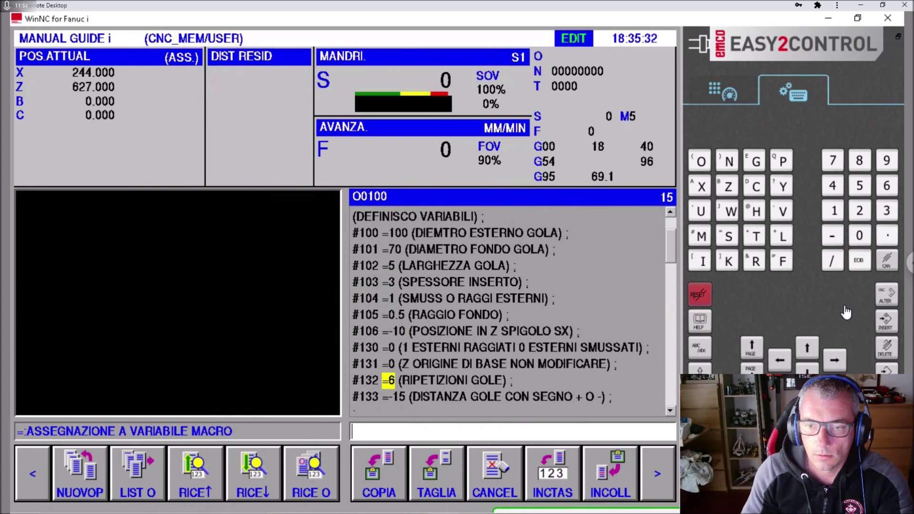
click(404, 396)
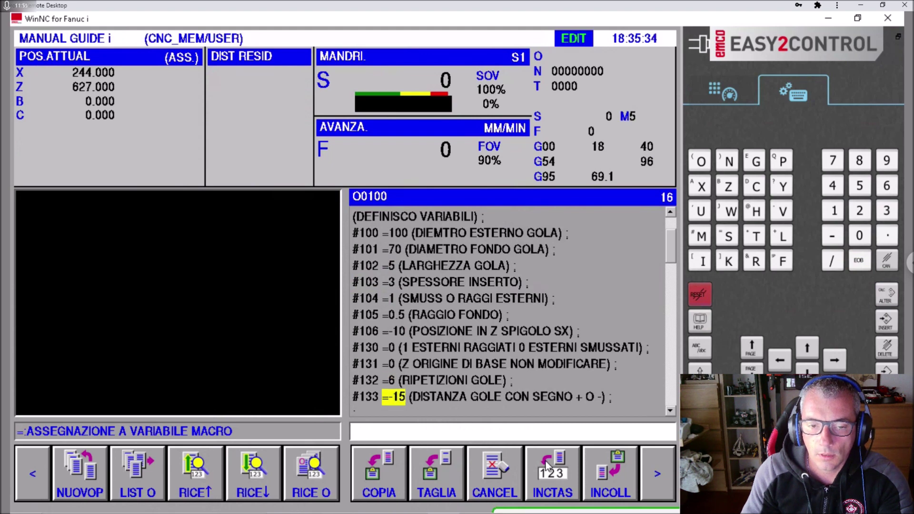
text(=-15)
key(BackSpace)
key(BackSpace)
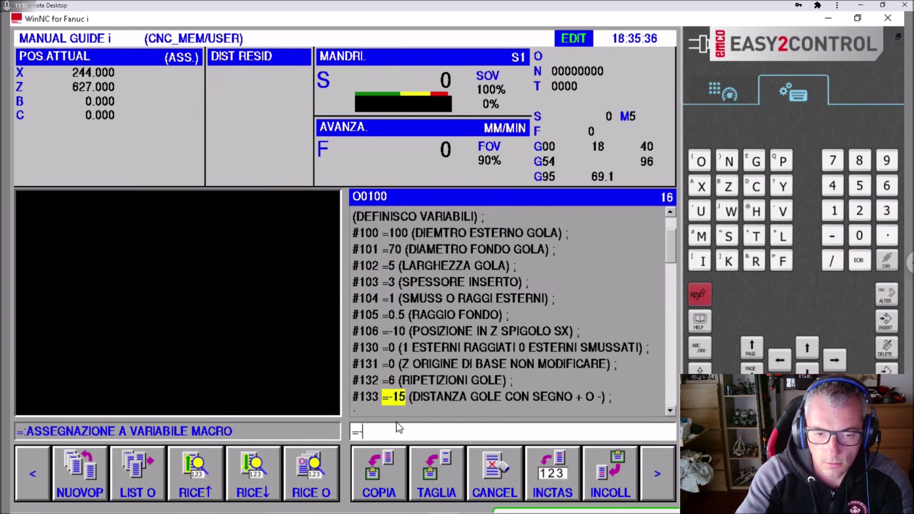
text(8)
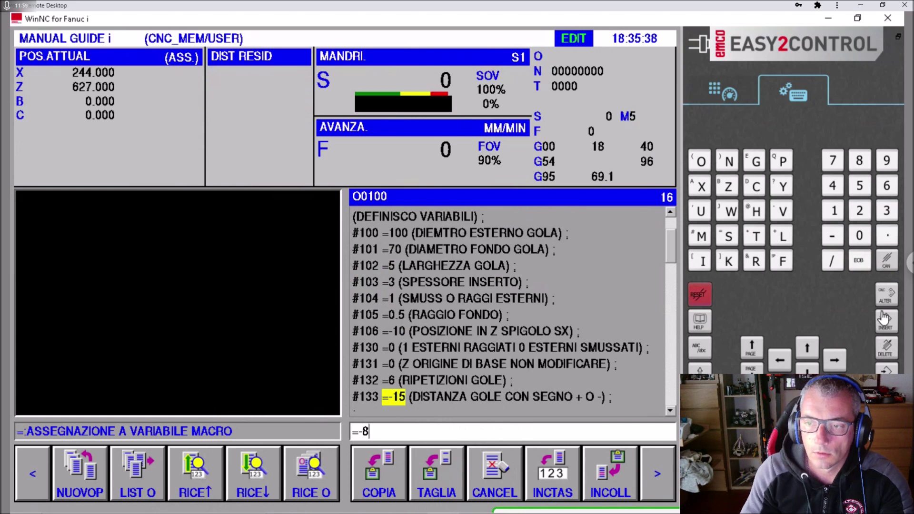
key(alt)
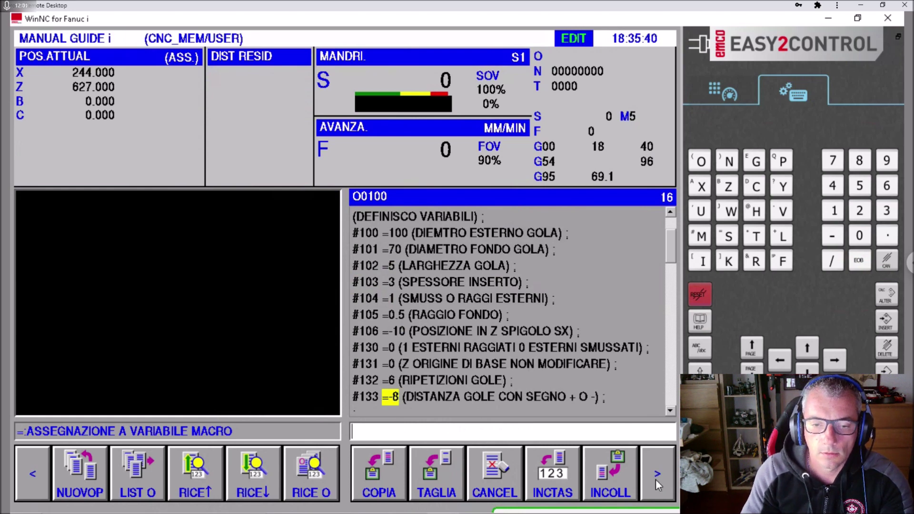
click(656, 477)
Rewind O0100 and run the animated simulation to cut the six grooves
click(658, 476)
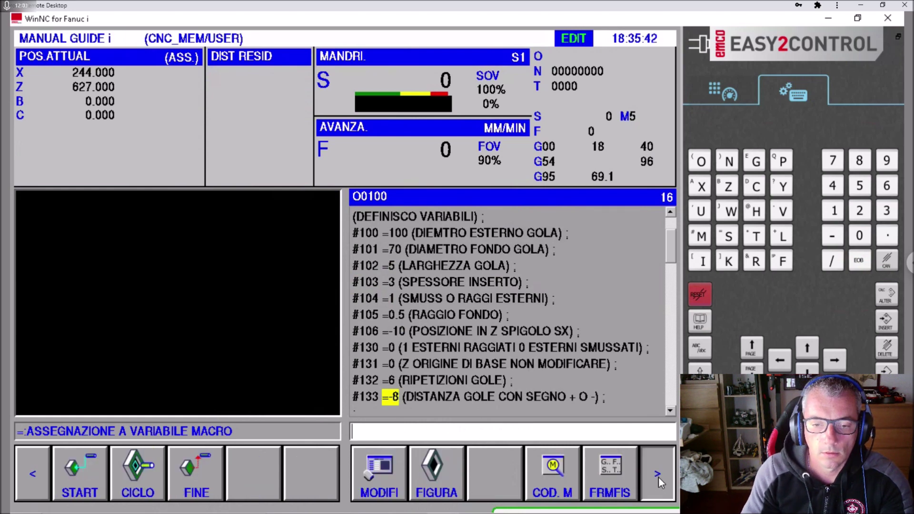
click(439, 476)
click(93, 477)
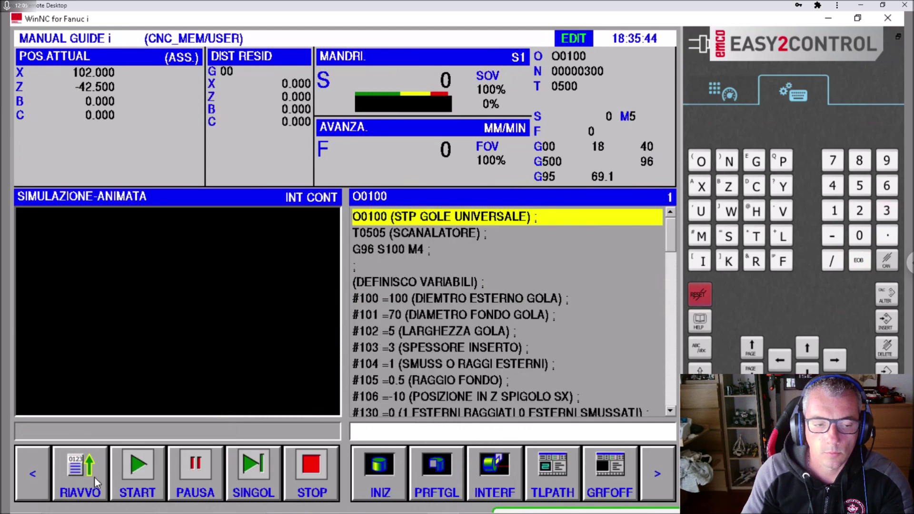
click(136, 474)
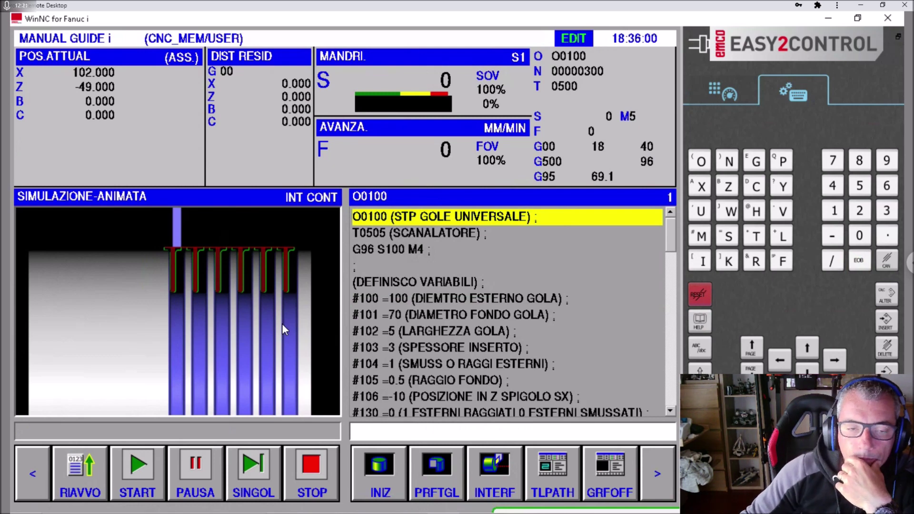
scroll(472, 301, down, 2)
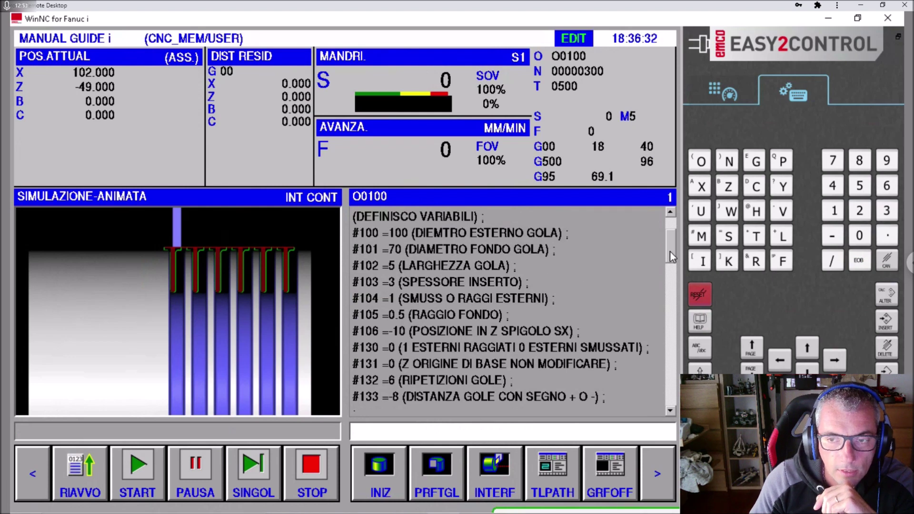
drag(671, 251, 670, 239)
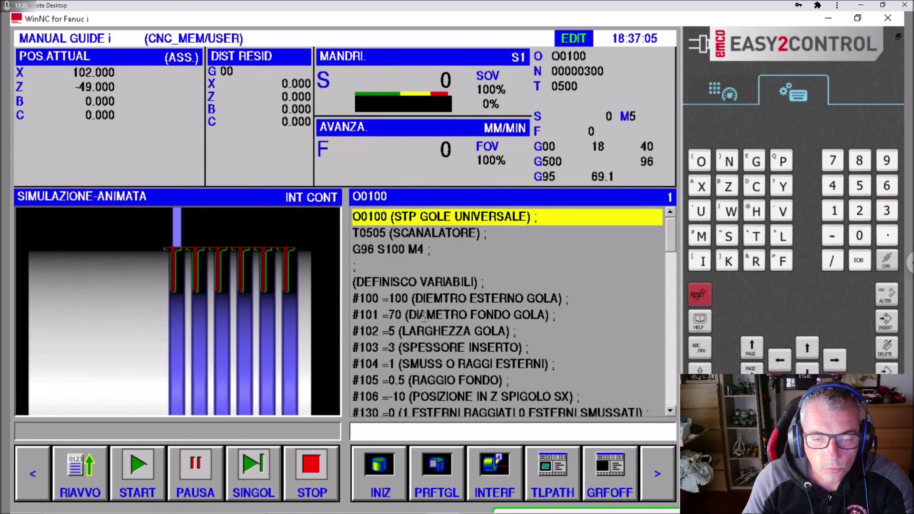
scroll(419, 319, down, 1)
scroll(418, 324, down, 1)
scroll(419, 325, down, 1)
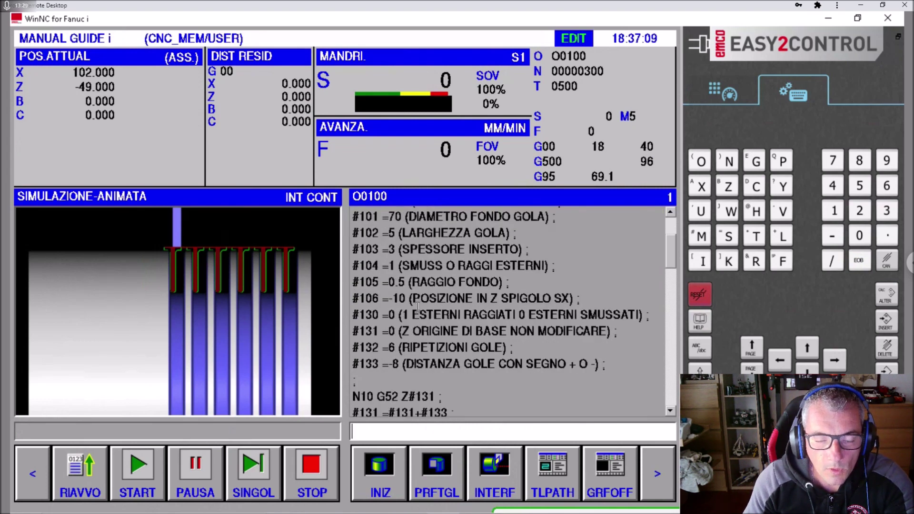
scroll(417, 306, up, 2)
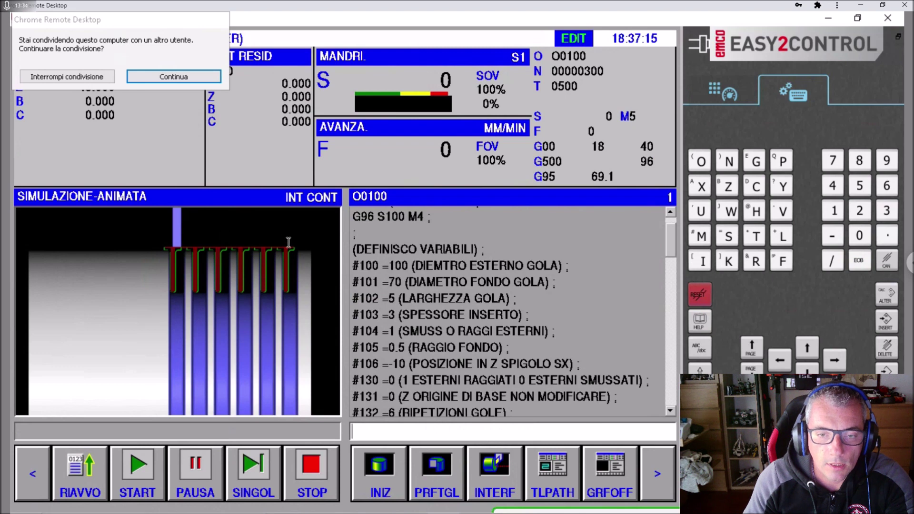
click(165, 79)
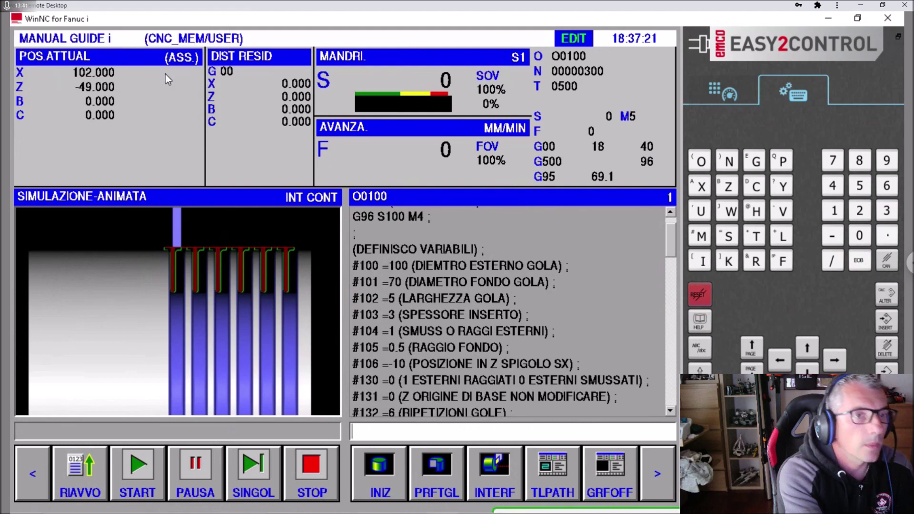
scroll(410, 232, down, 1)
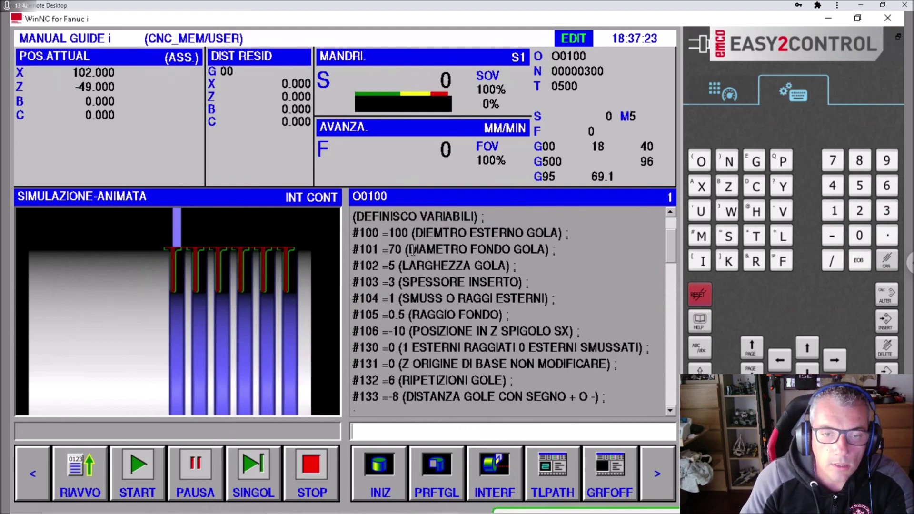
scroll(480, 281, down, 1)
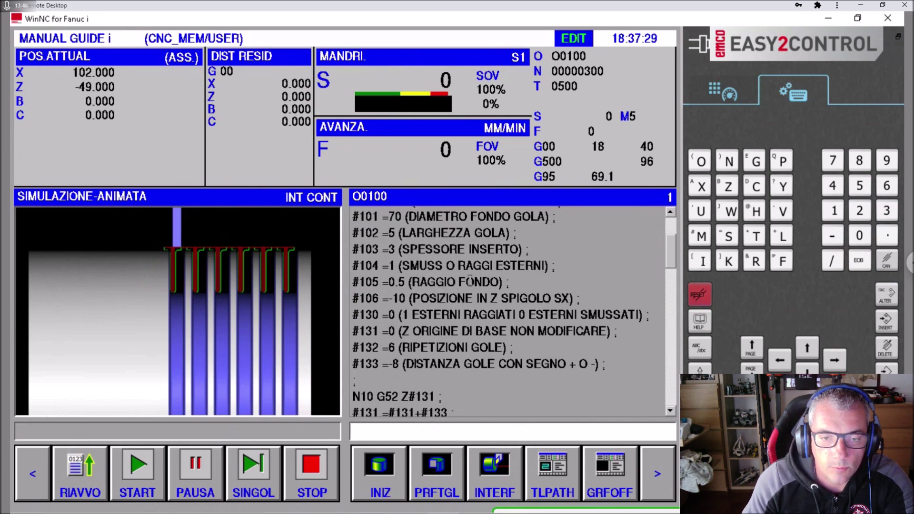
scroll(485, 284, down, 1)
scroll(485, 282, down, 1)
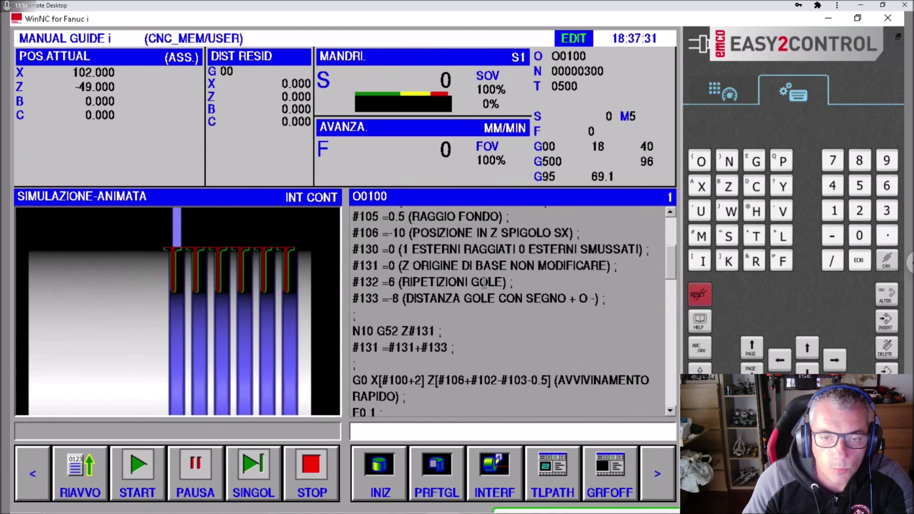
scroll(485, 282, down, 1)
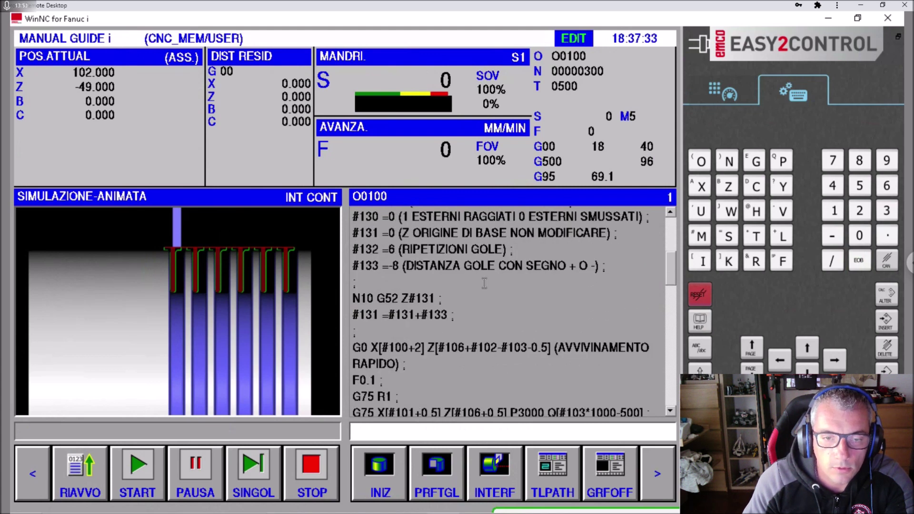
scroll(485, 283, up, 1)
scroll(472, 284, up, 1)
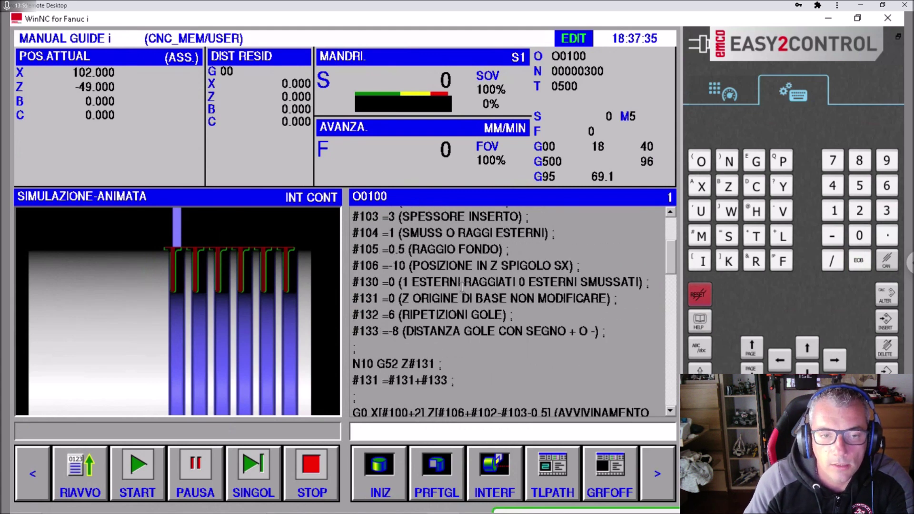
scroll(463, 290, up, 2)
scroll(439, 287, up, 2)
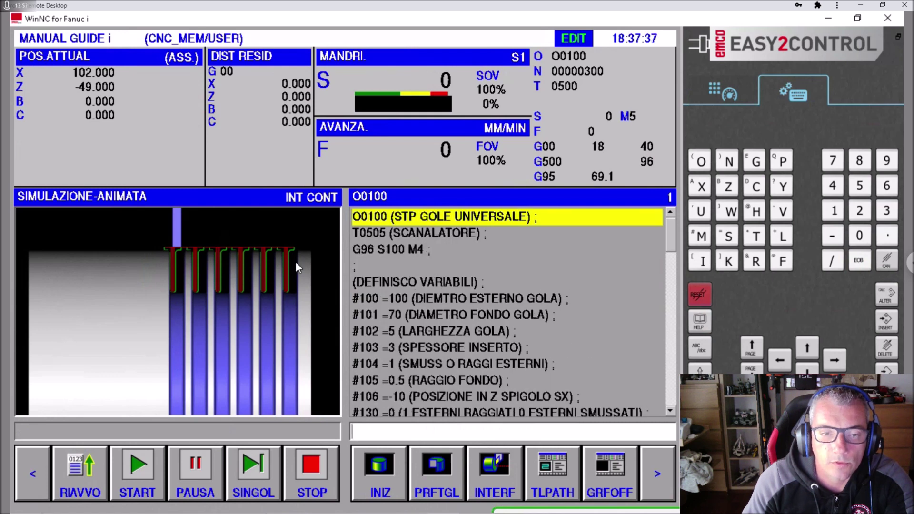
scroll(272, 243, up, 2)
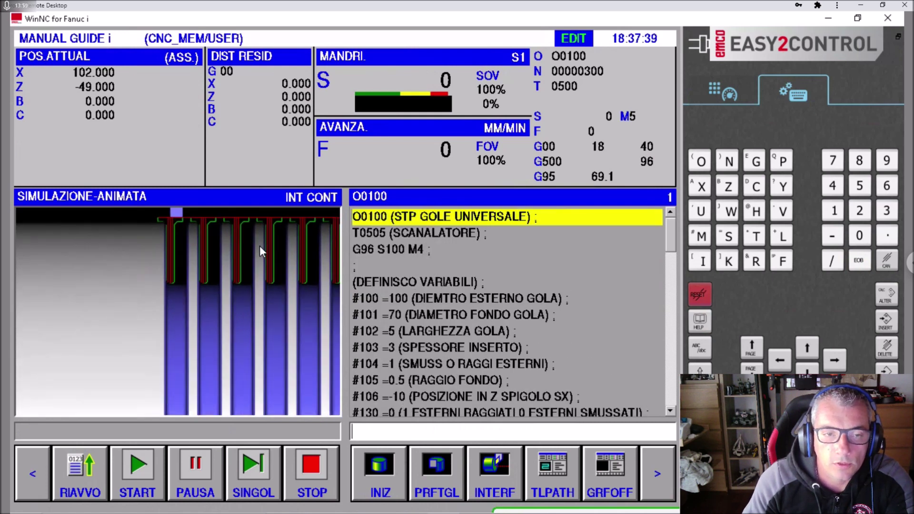
scroll(250, 285, up, 2)
scroll(244, 289, up, 1)
scroll(240, 290, up, 1)
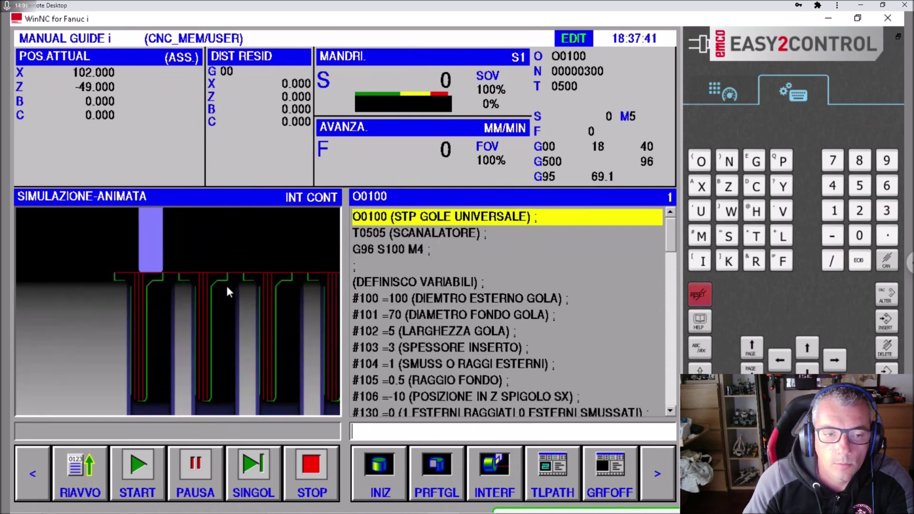
scroll(229, 289, up, 1)
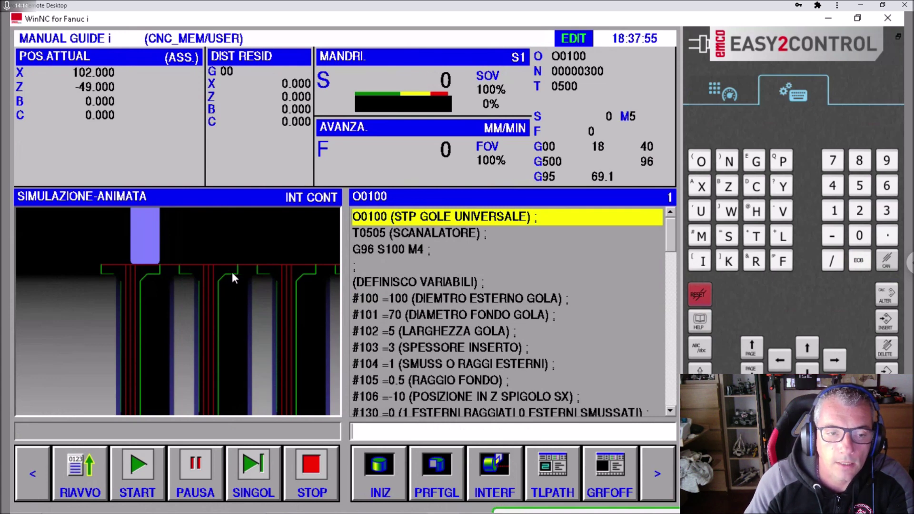
scroll(227, 286, down, 1)
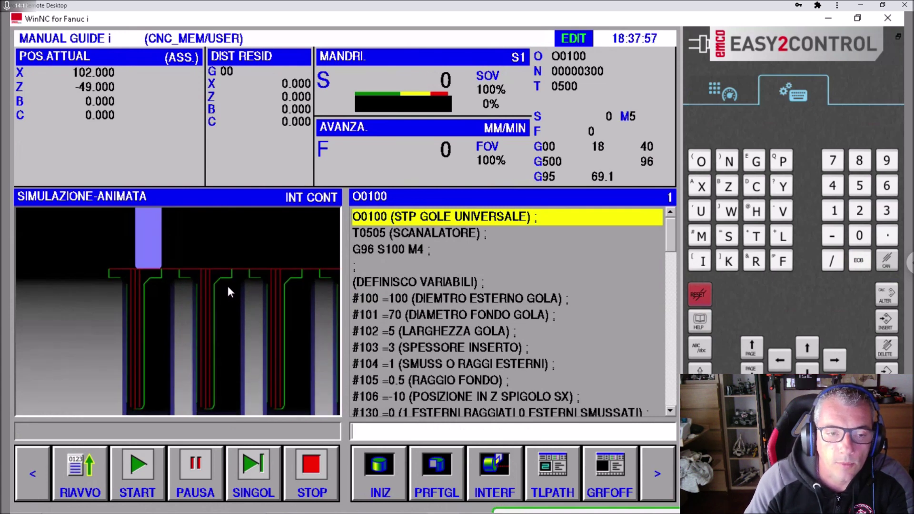
scroll(228, 286, down, 1)
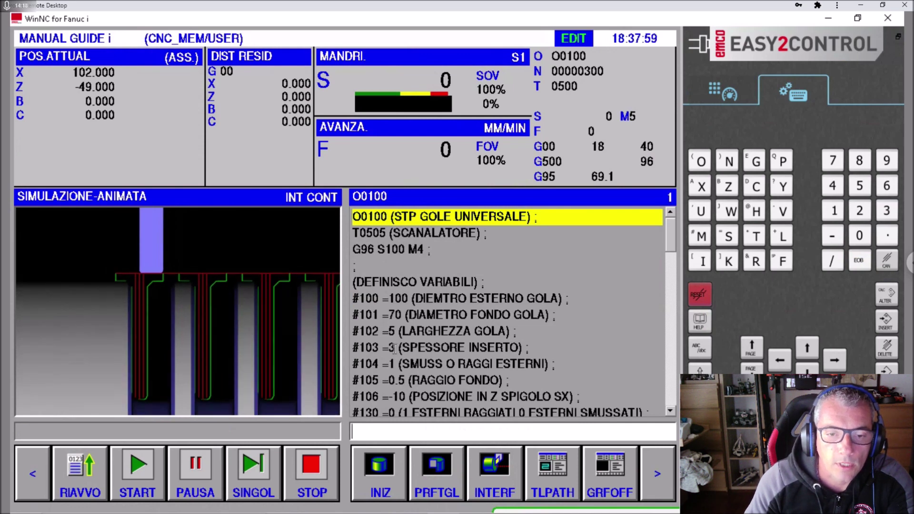